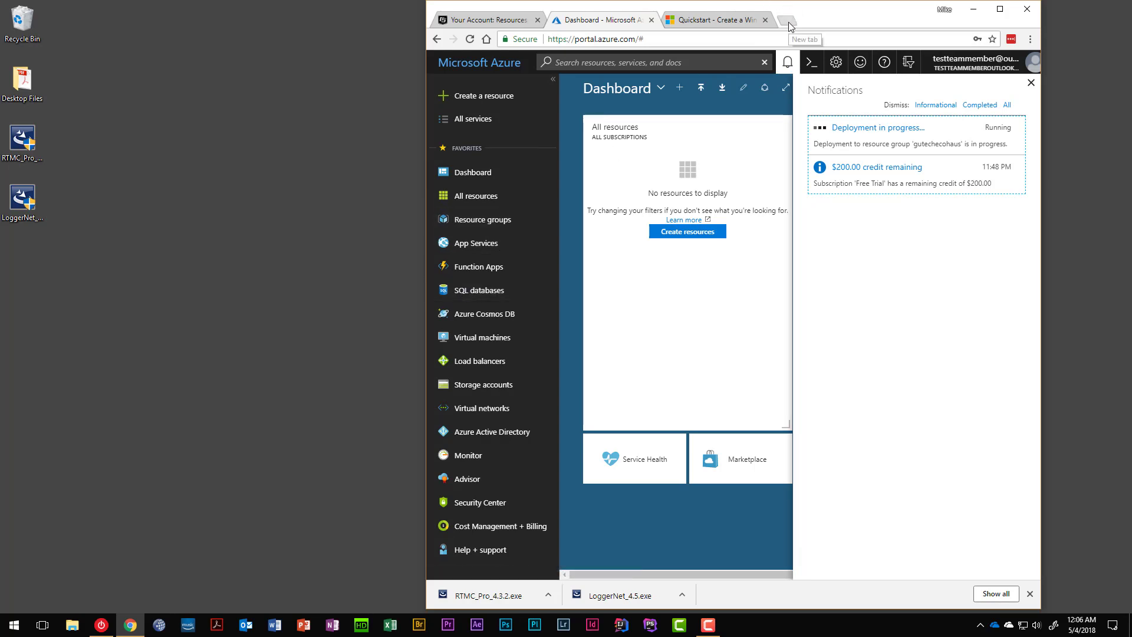
Maximize the Azure Portal browser and start a Remote Desktop connection to dataloggers.cloudapp.net.
double_click(832, 14)
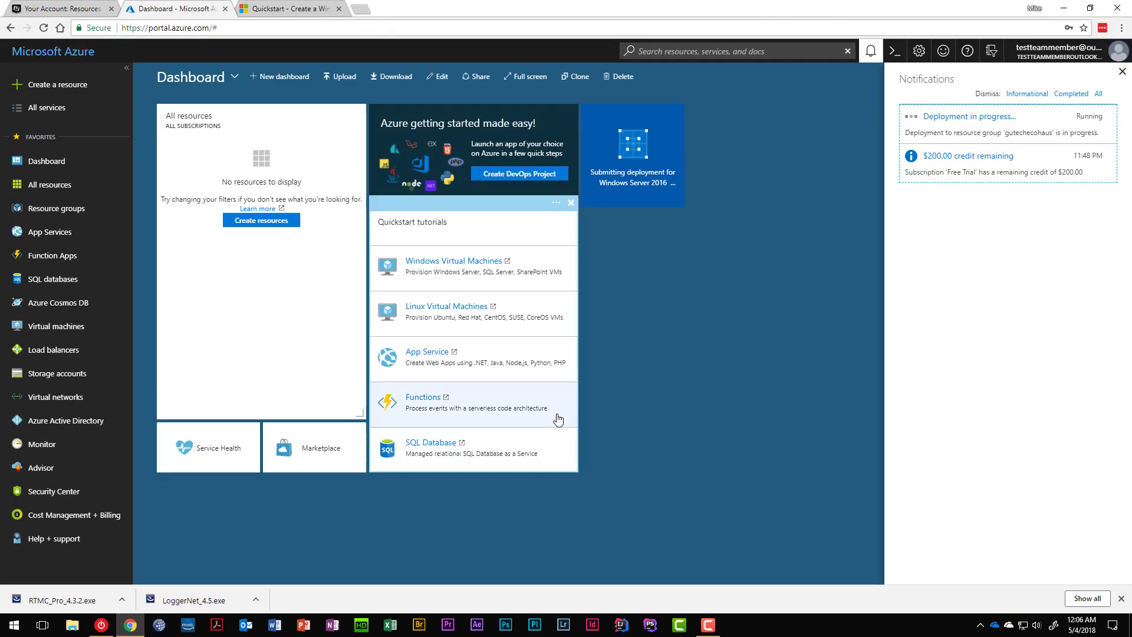
key(super)
text(remote)
key(Return)
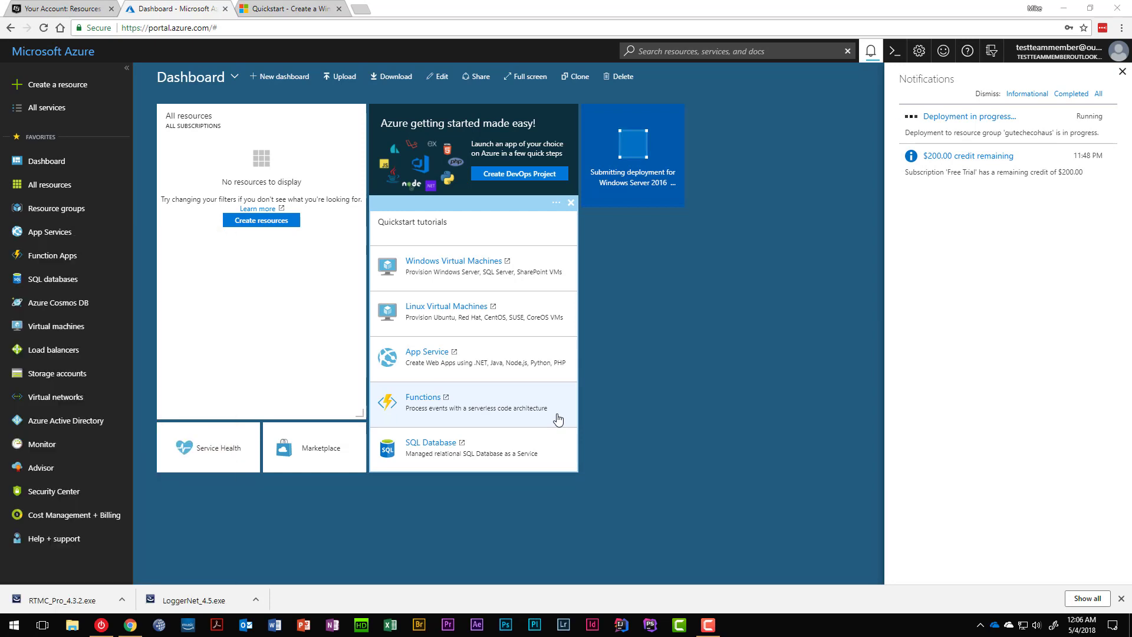
click(613, 254)
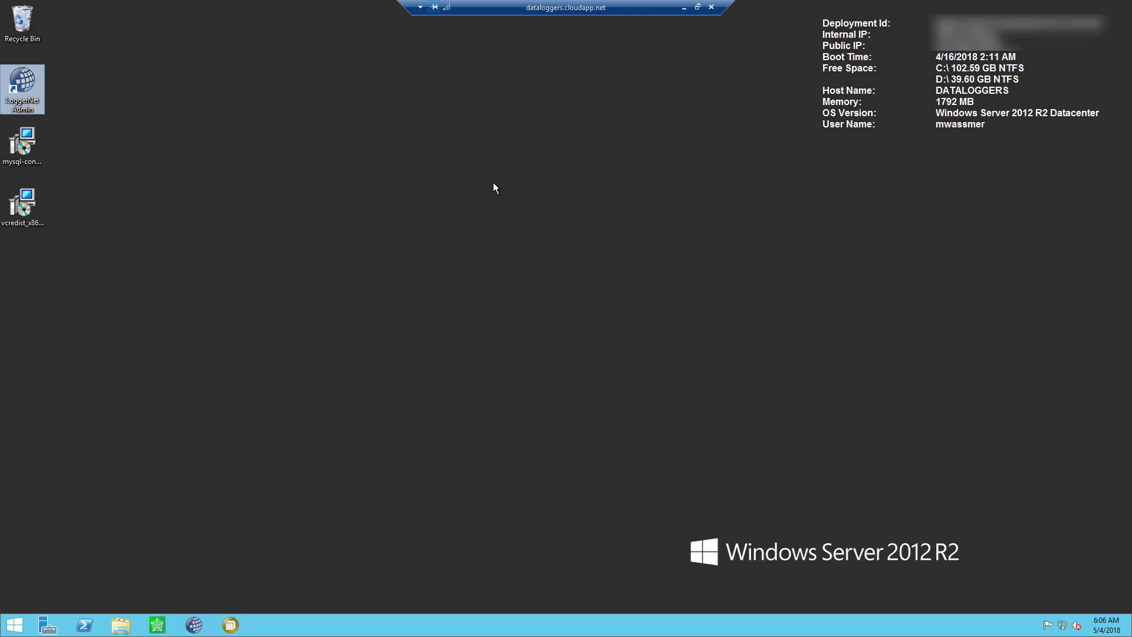
Launch LoggerNet Admin, browse its Program and Tools categories, then open the Connect Screen from Main.
double_click(22, 88)
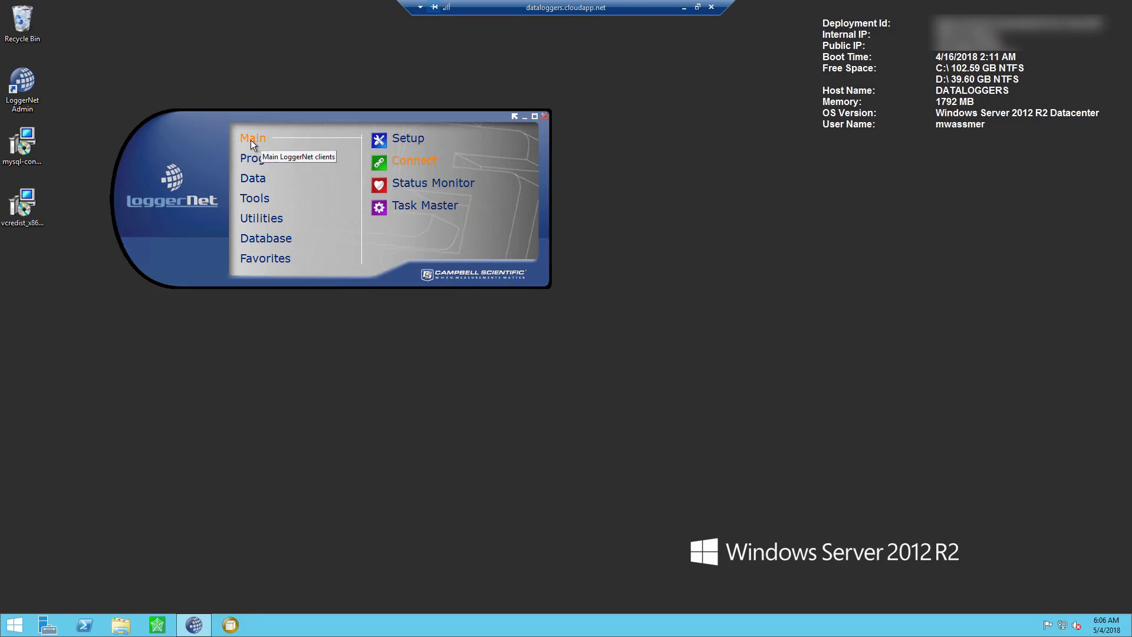
click(255, 160)
click(250, 198)
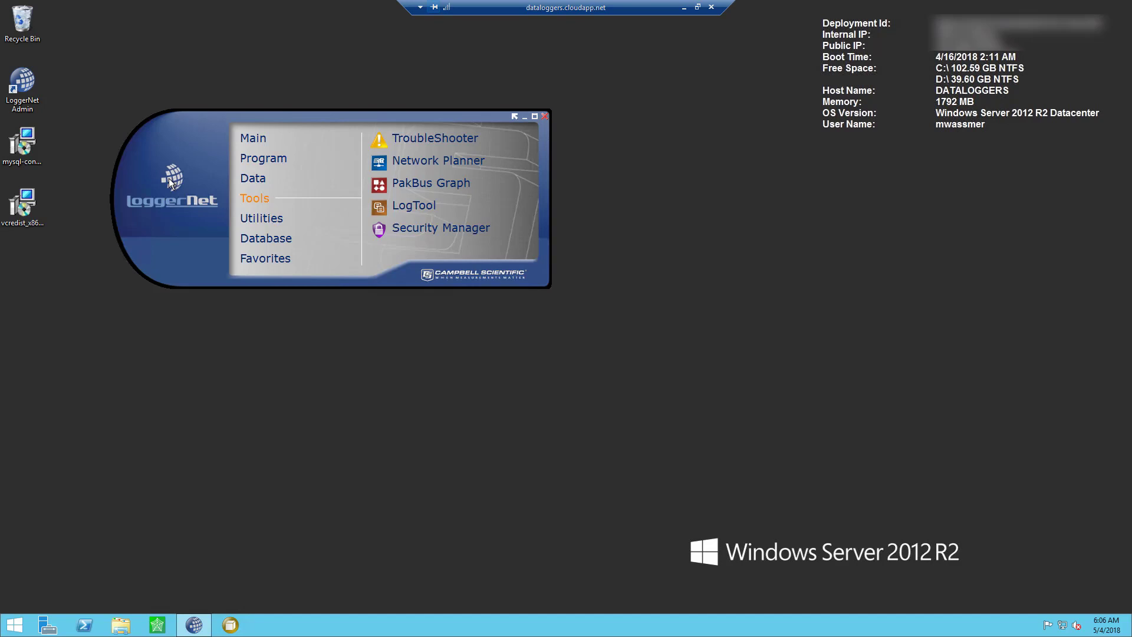
click(251, 140)
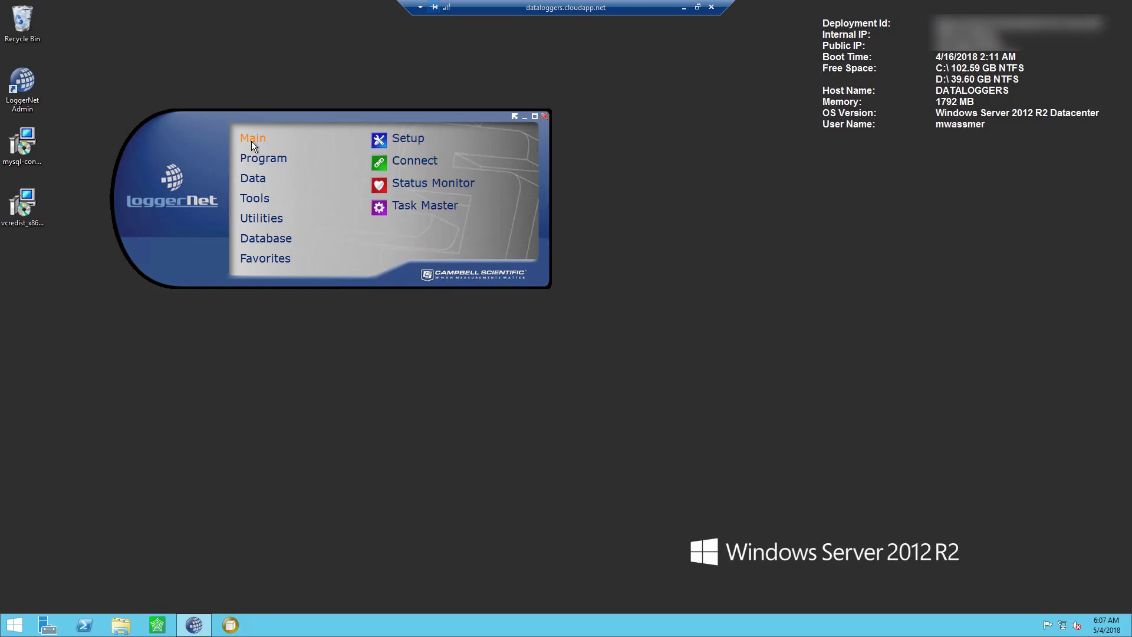
click(386, 167)
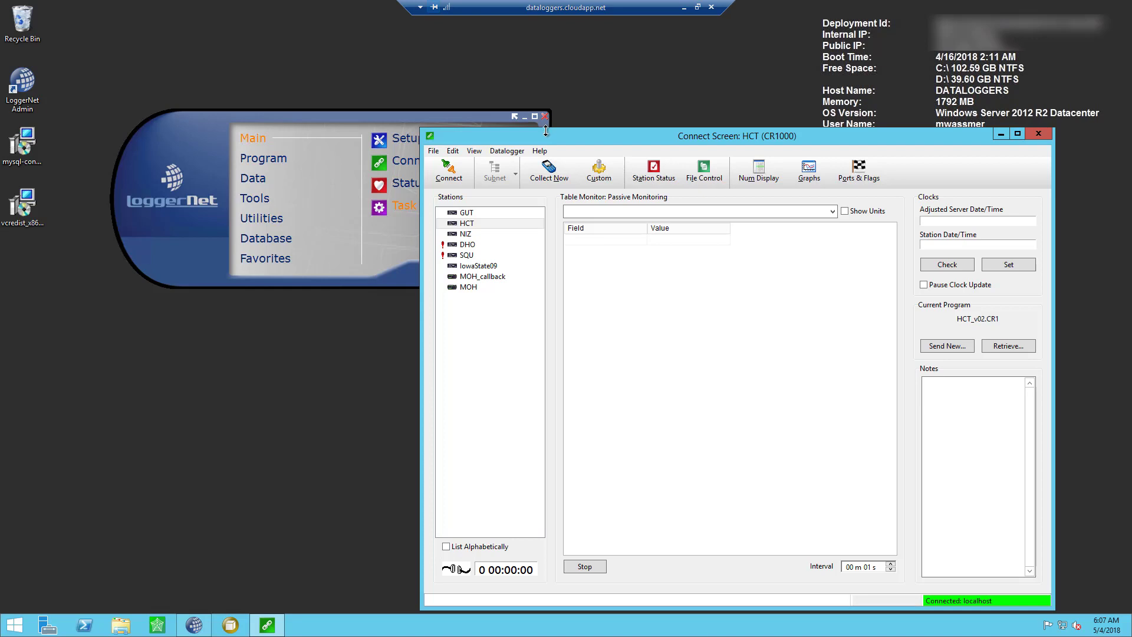
Select the GUT station and connect to its CR1000 datalogger.
click(453, 213)
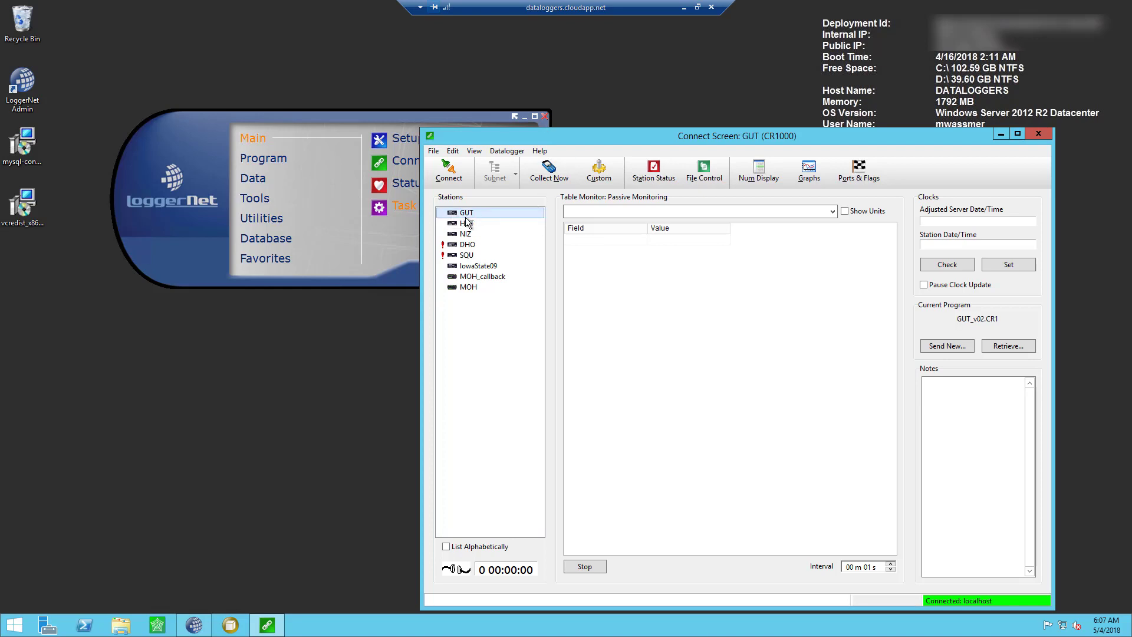
click(449, 172)
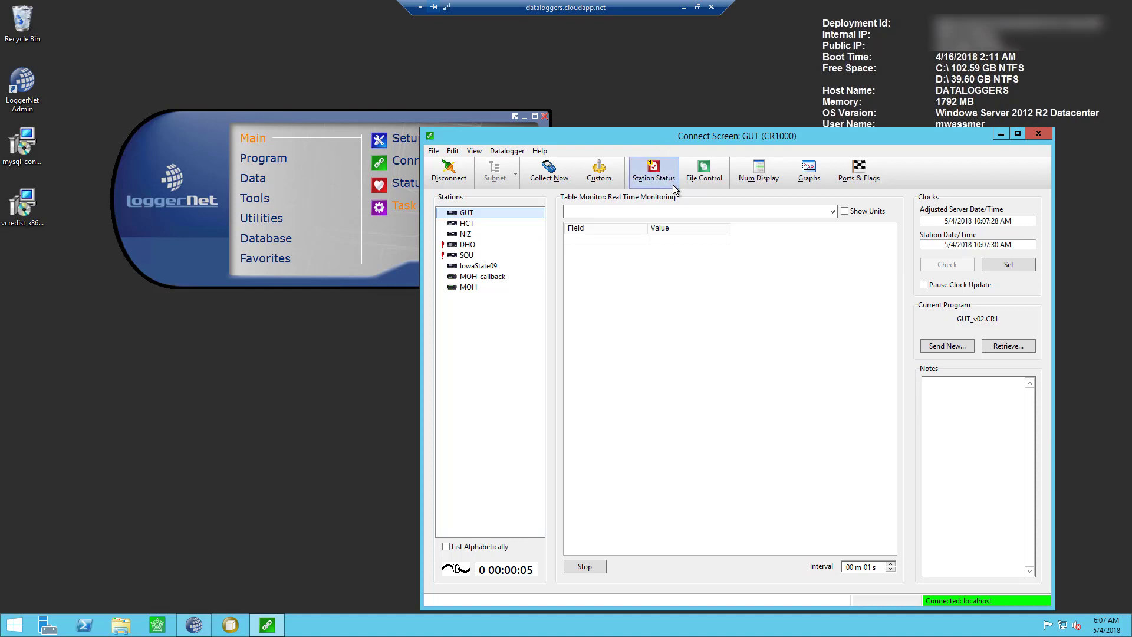
Open GUT Numeric Display 1 and position it over the Connect Screen.
click(764, 177)
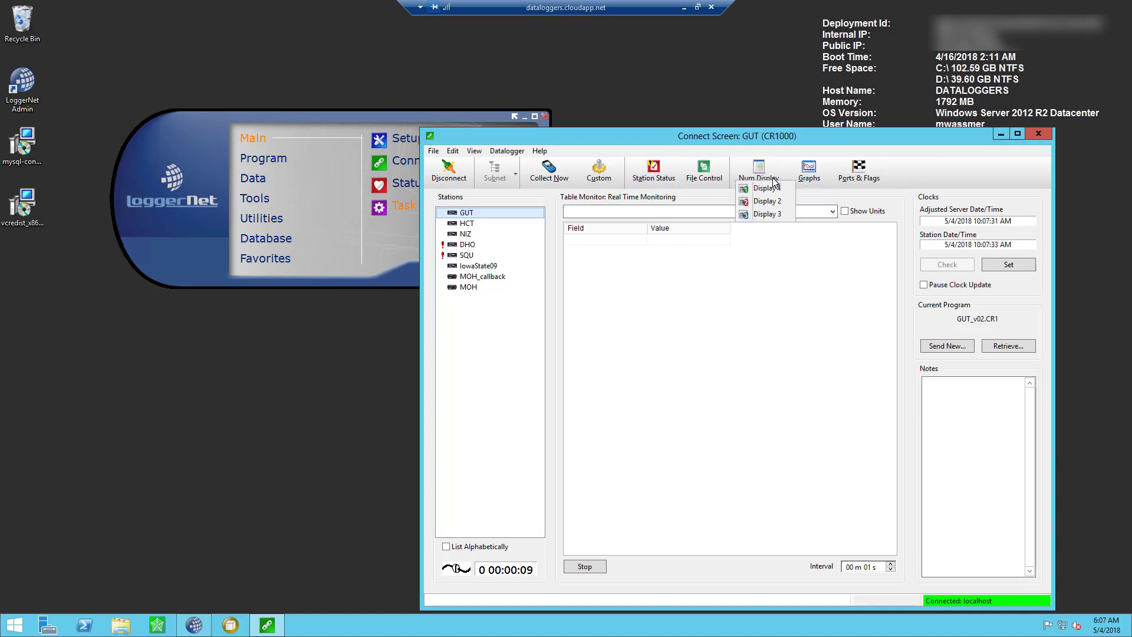
click(767, 188)
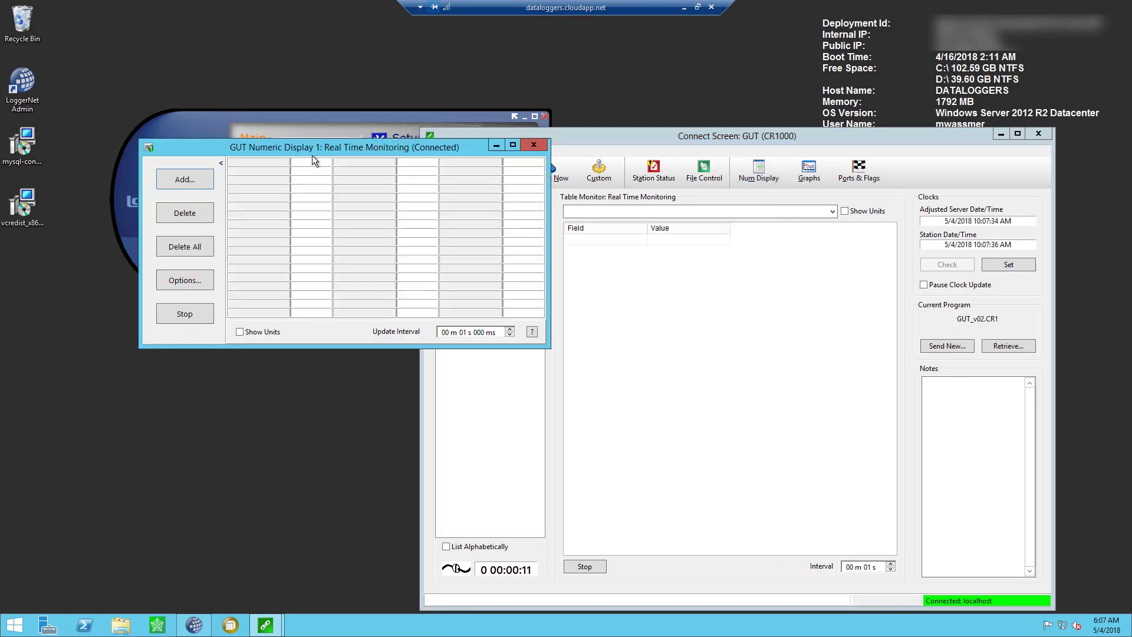
drag(285, 150, 400, 151)
drag(645, 236, 677, 295)
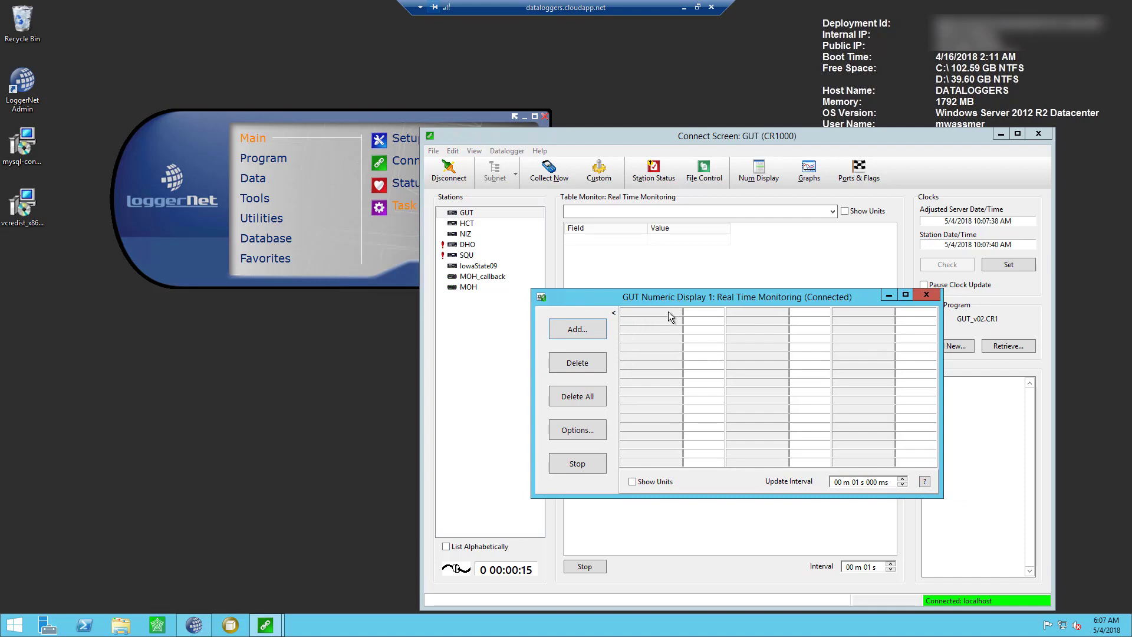
click(668, 311)
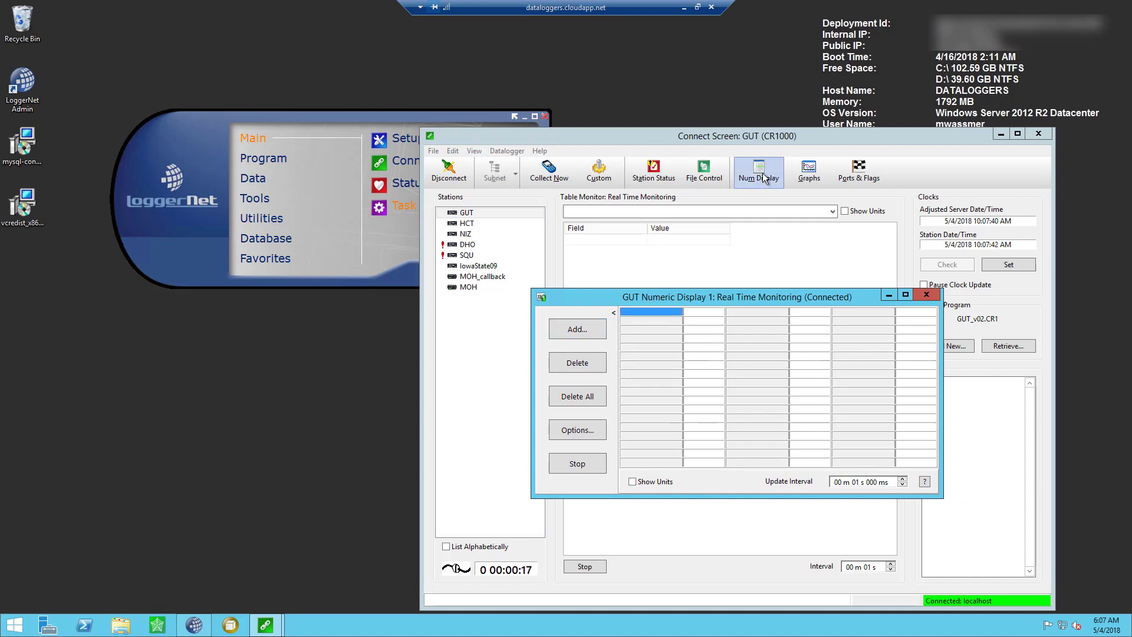
Add PerScan fields WindSpeed_mps, Zone01–Zone04_TRH_degC and Outside_TRH_degC to the display.
click(583, 330)
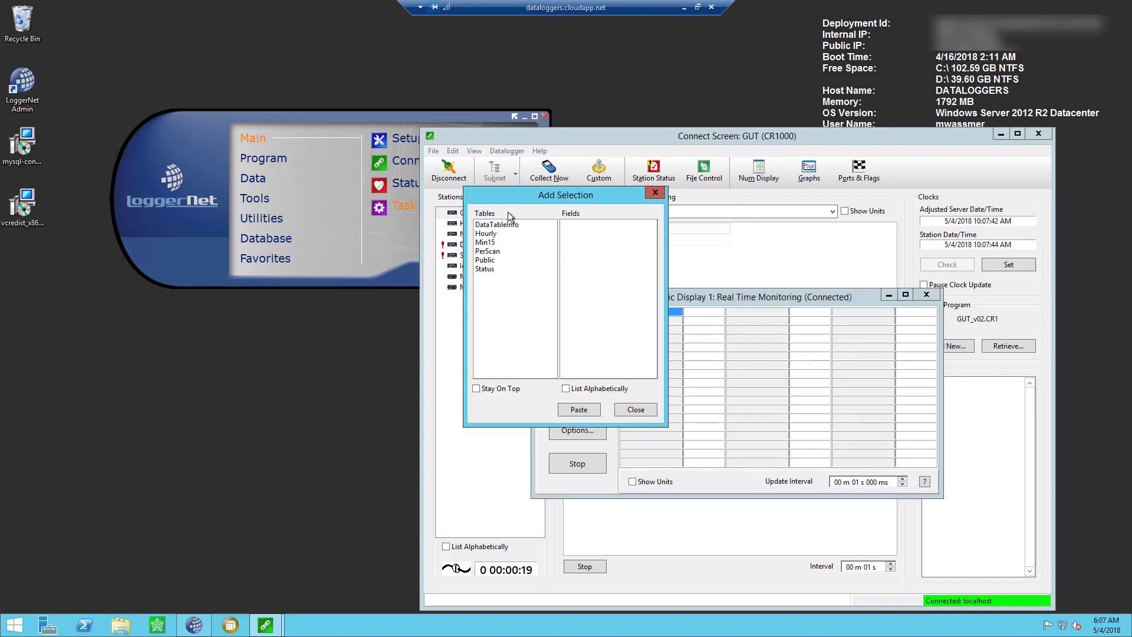
click(489, 252)
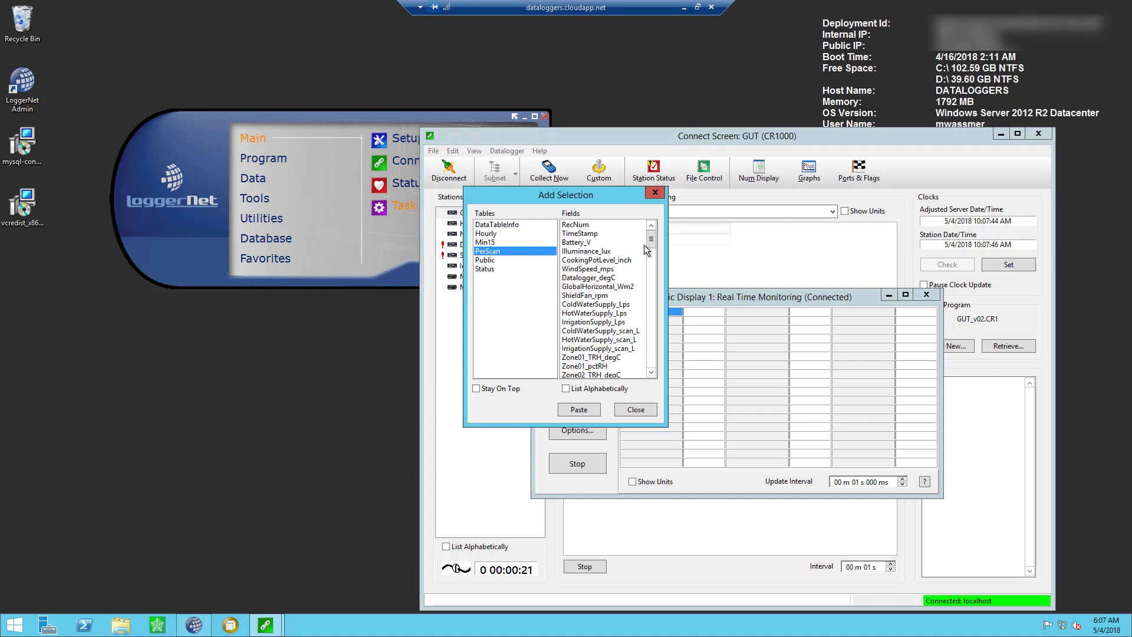
click(582, 270)
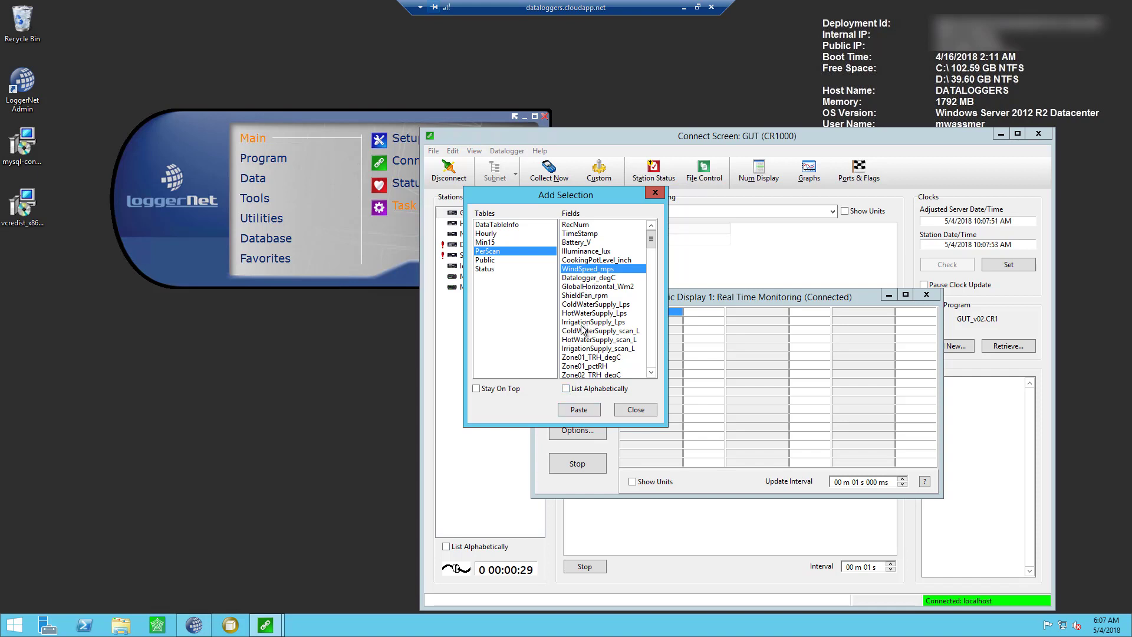
scroll(582, 326, down, 2)
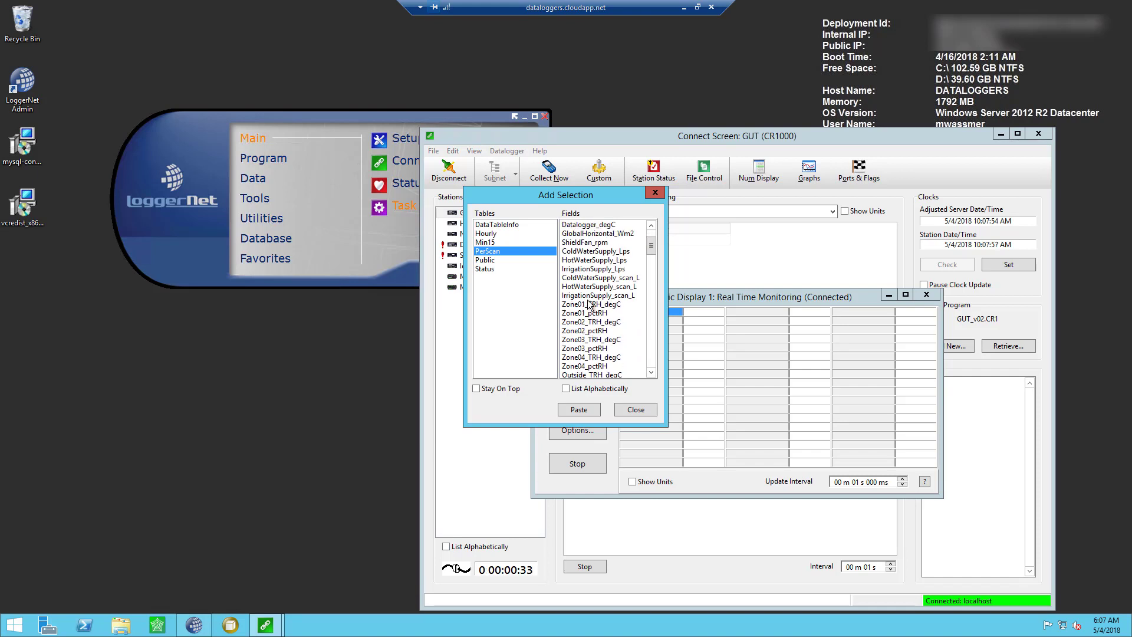
click(589, 305)
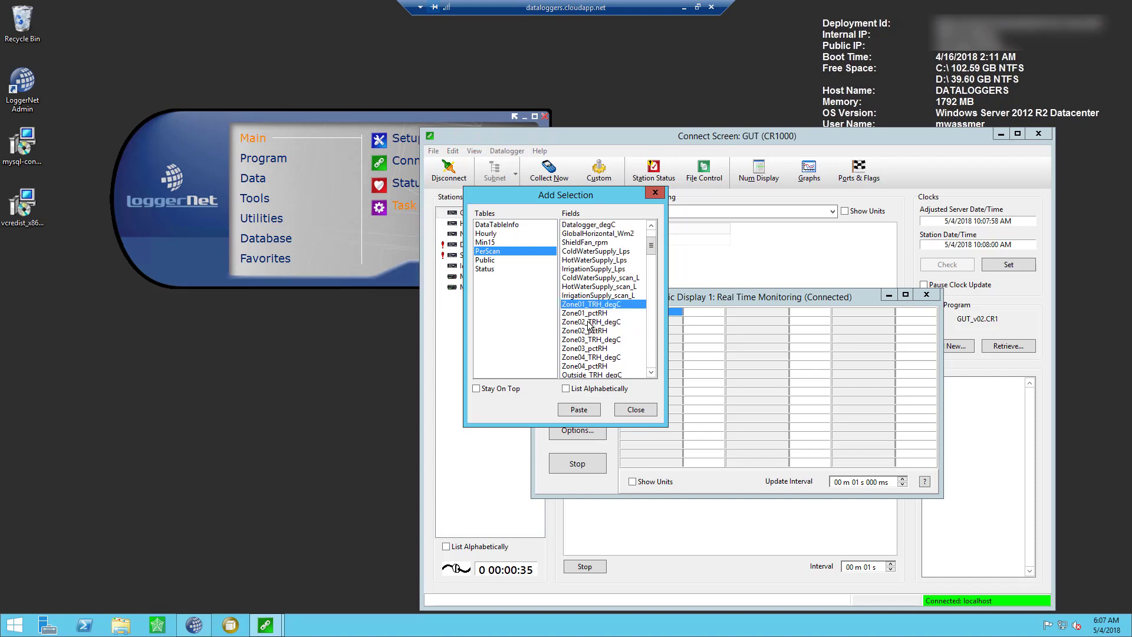
ctrl+click(591, 322)
ctrl+click(592, 340)
ctrl+click(592, 357)
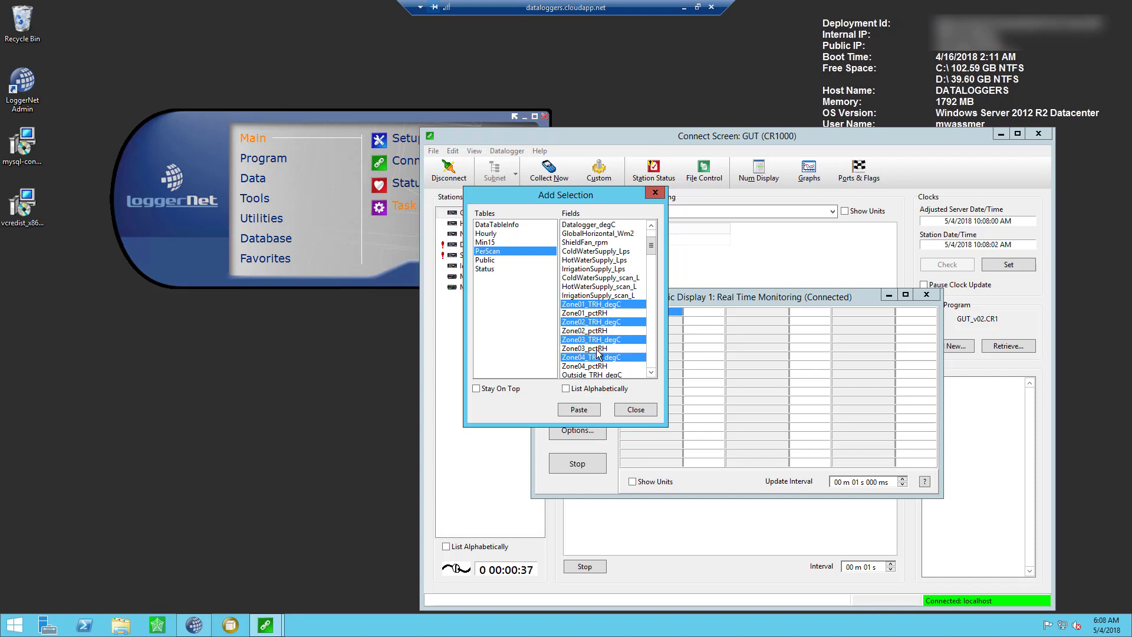
scroll(597, 347, down, 1)
ctrl+click(598, 349)
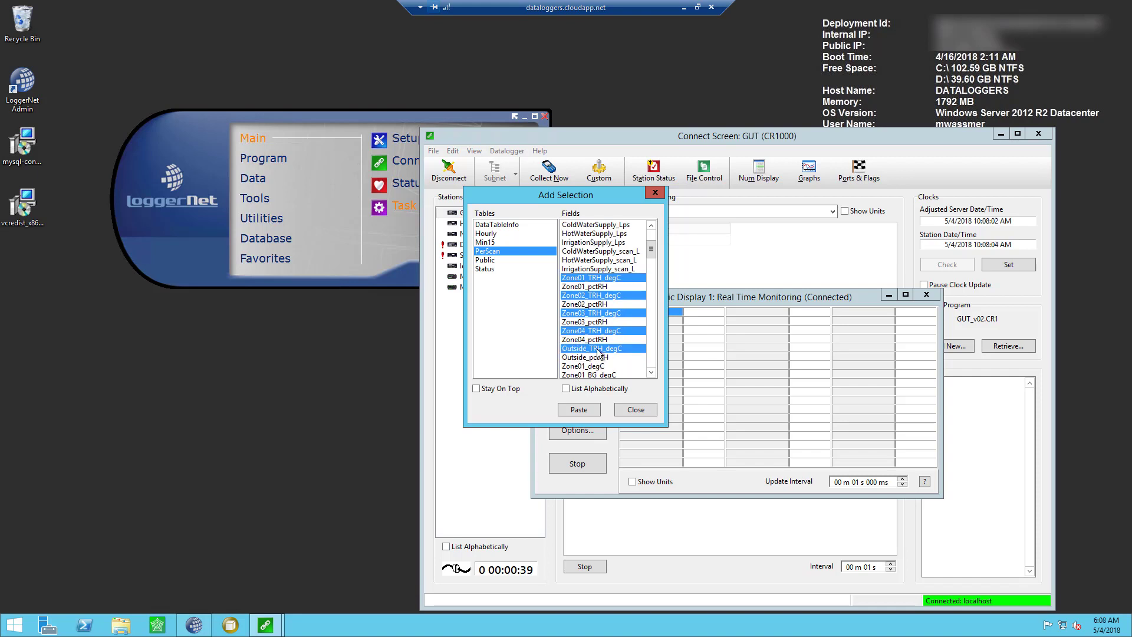
click(579, 409)
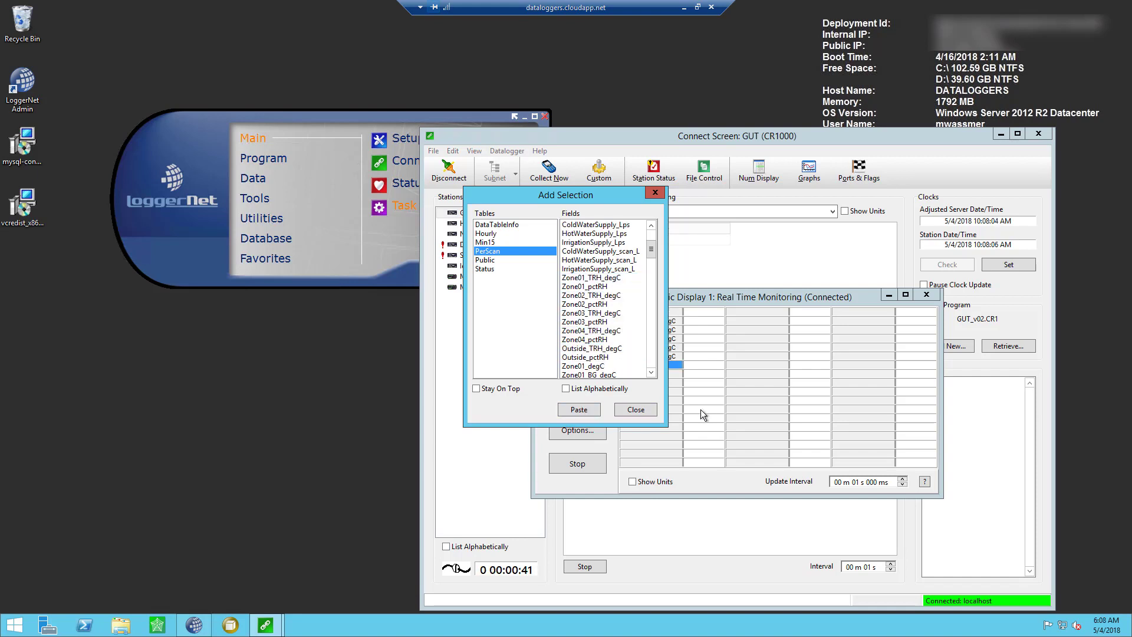
click(641, 409)
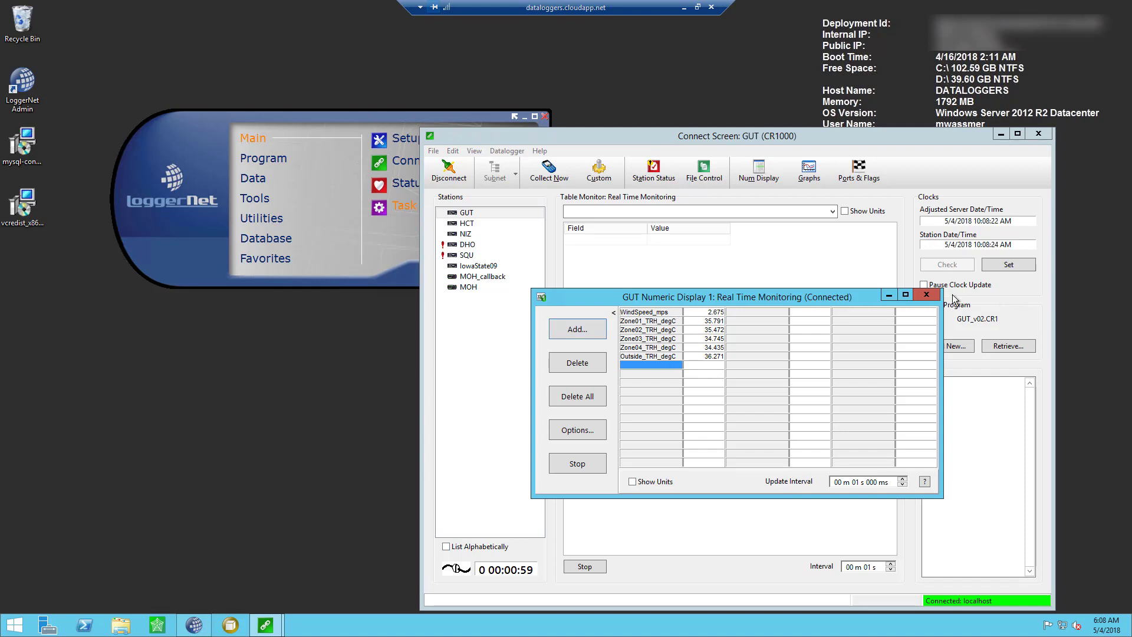
Close the numeric display and open GUT Graph 1 at the screen centre.
click(921, 296)
click(809, 171)
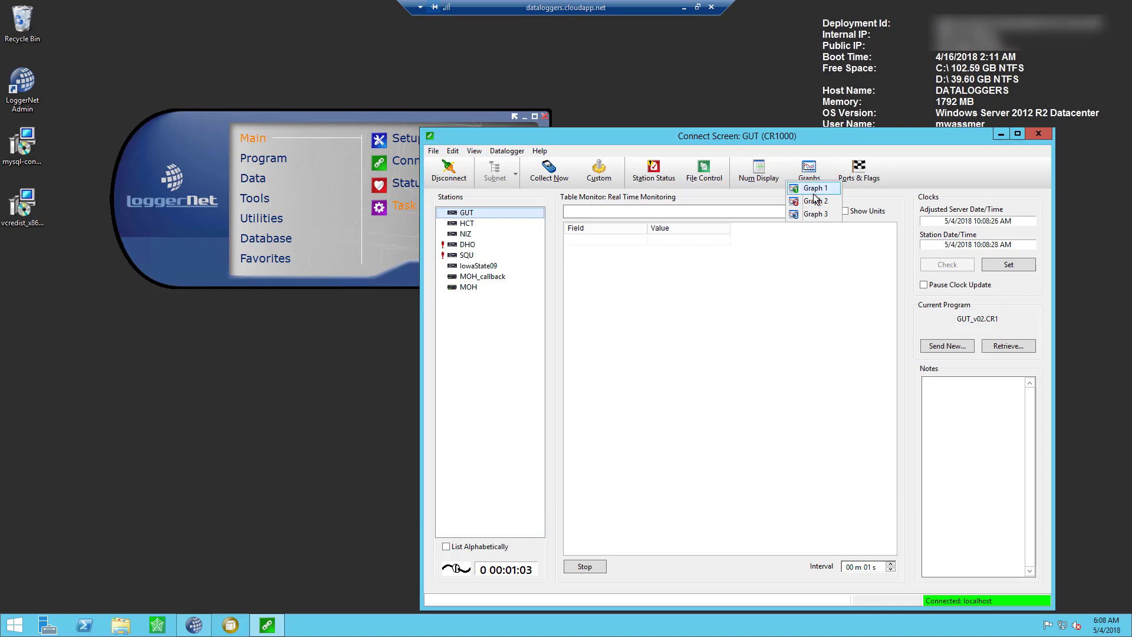
click(812, 190)
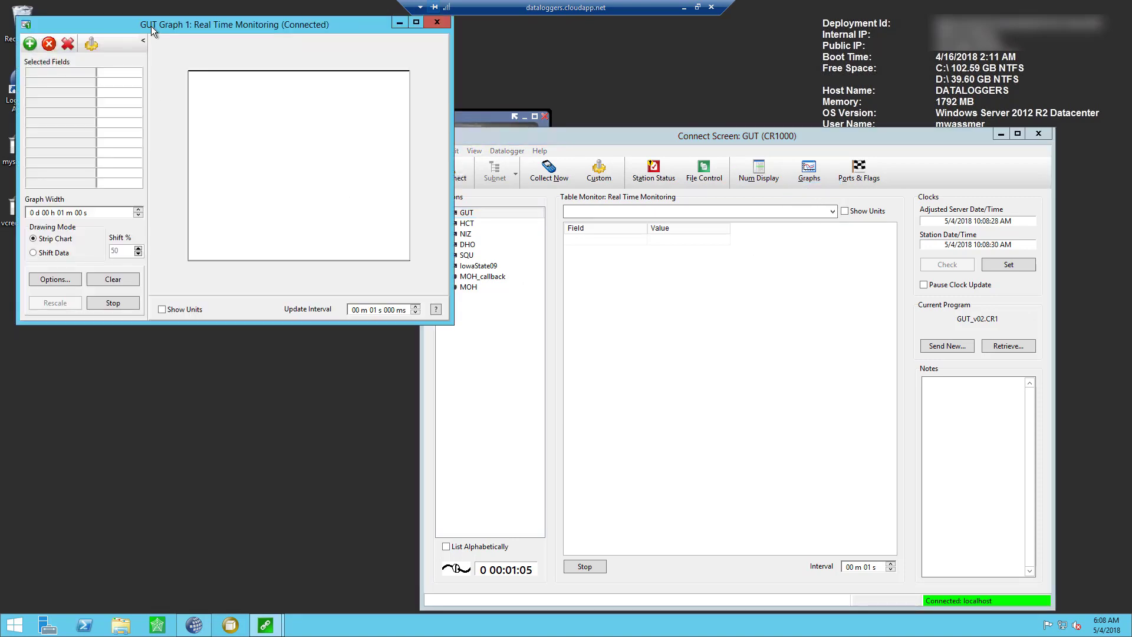
drag(151, 26, 593, 210)
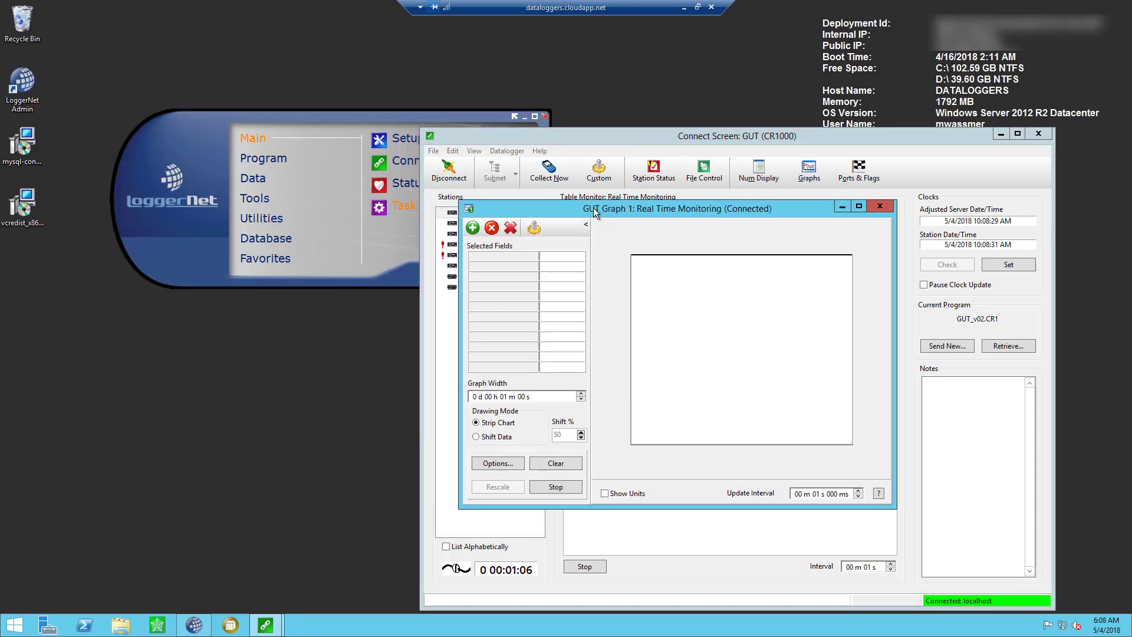
Plot the PerScan Outside_pctRH field on GUT Graph 1.
double_click(484, 258)
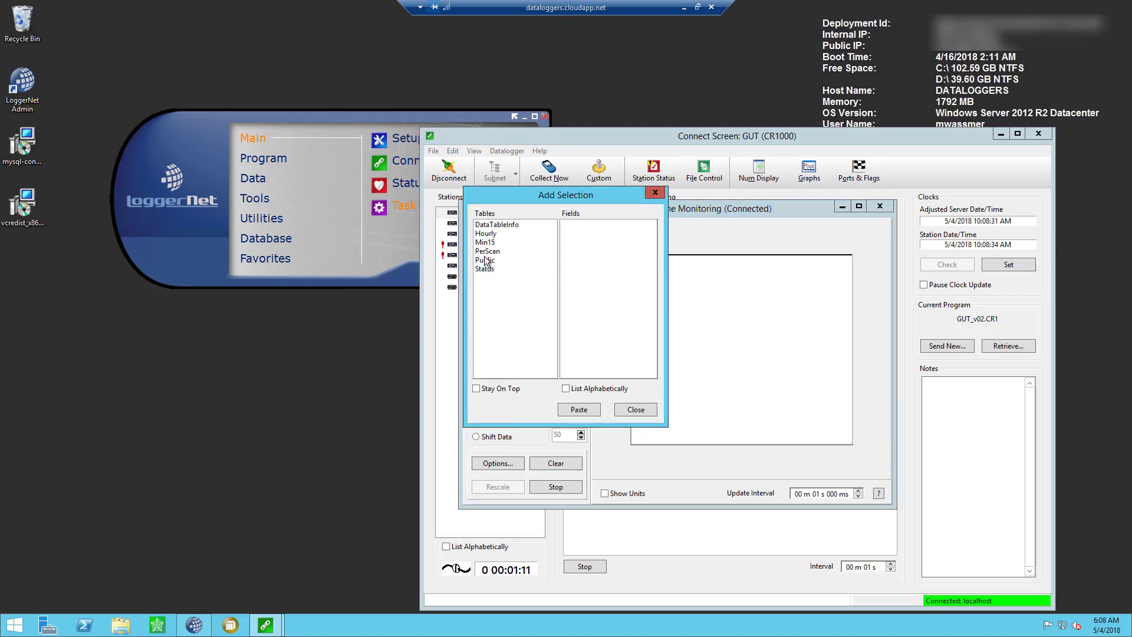
click(485, 253)
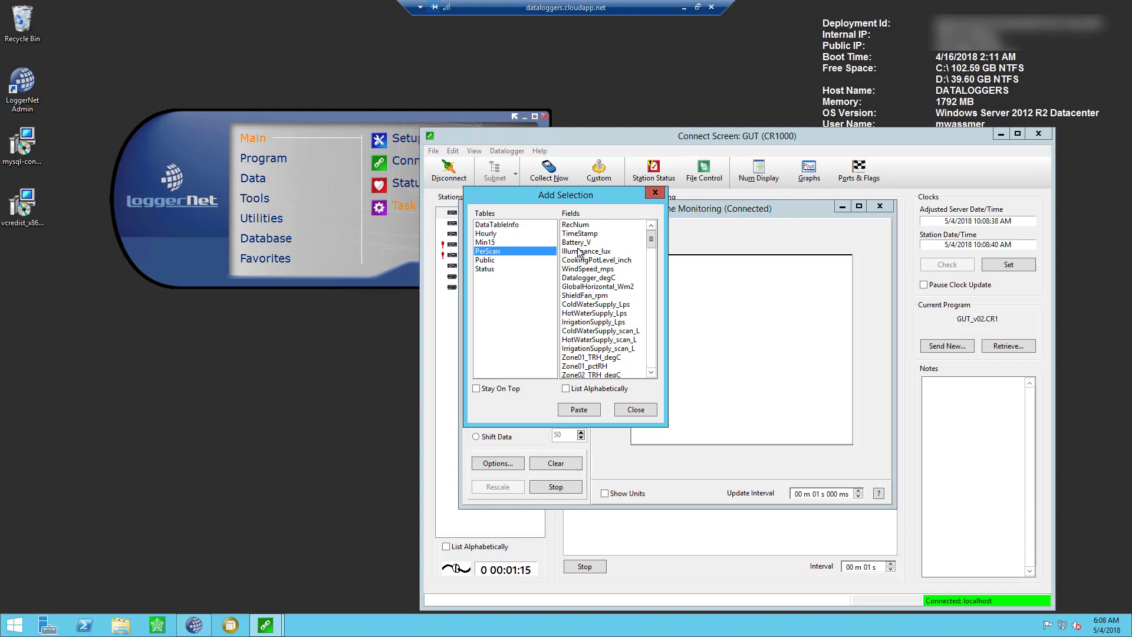
click(585, 332)
scroll(593, 336, down, 3)
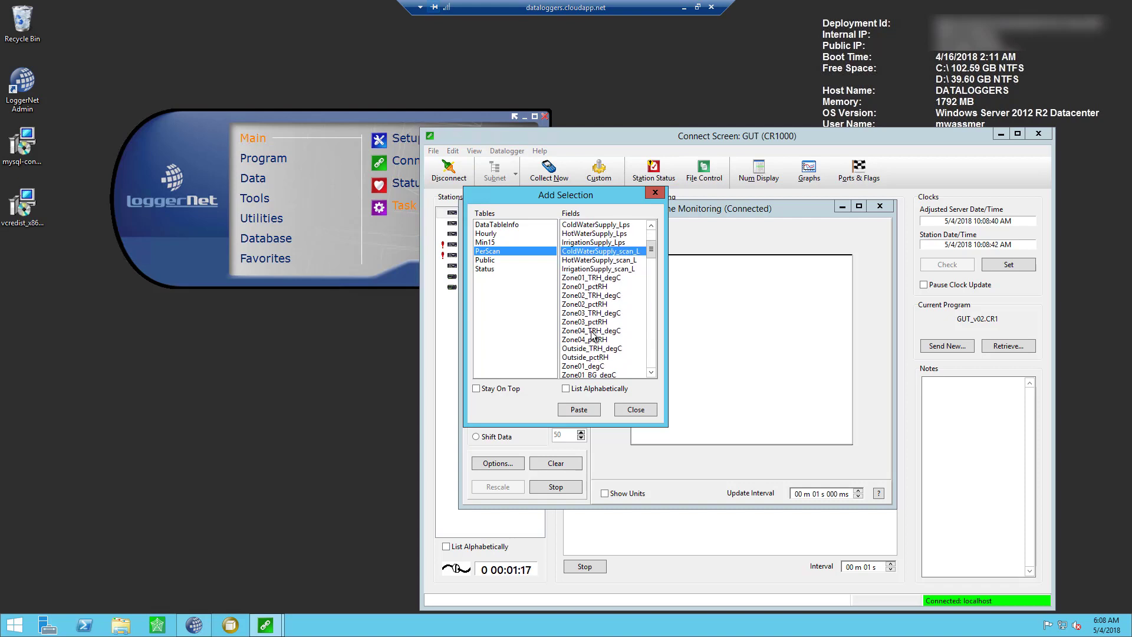
scroll(593, 336, down, 1)
click(588, 330)
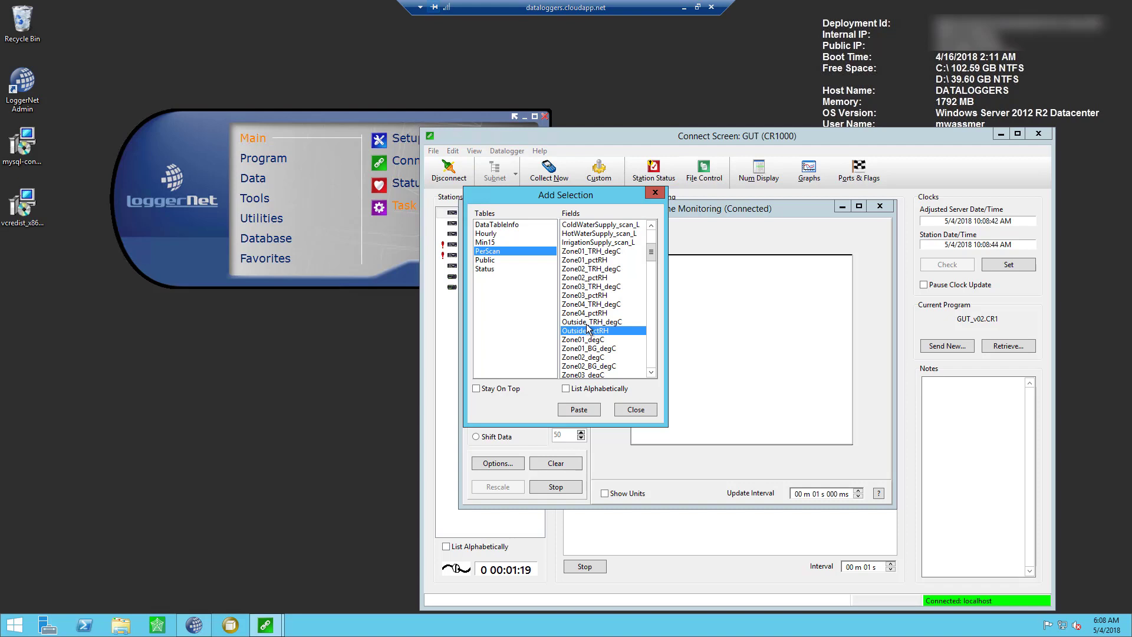
click(579, 409)
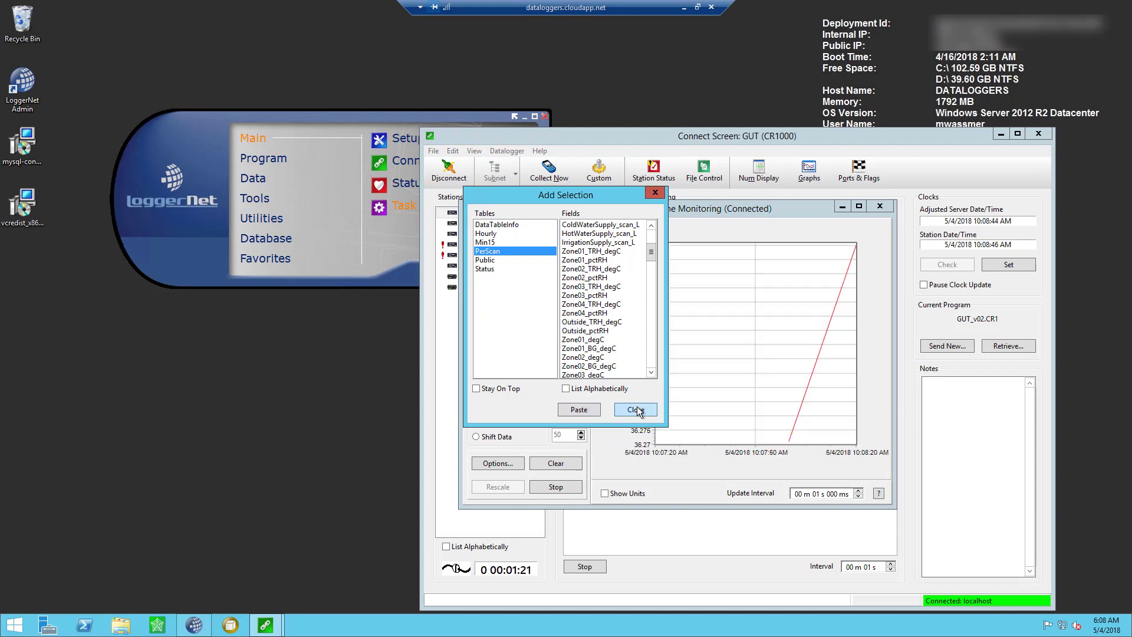
click(636, 410)
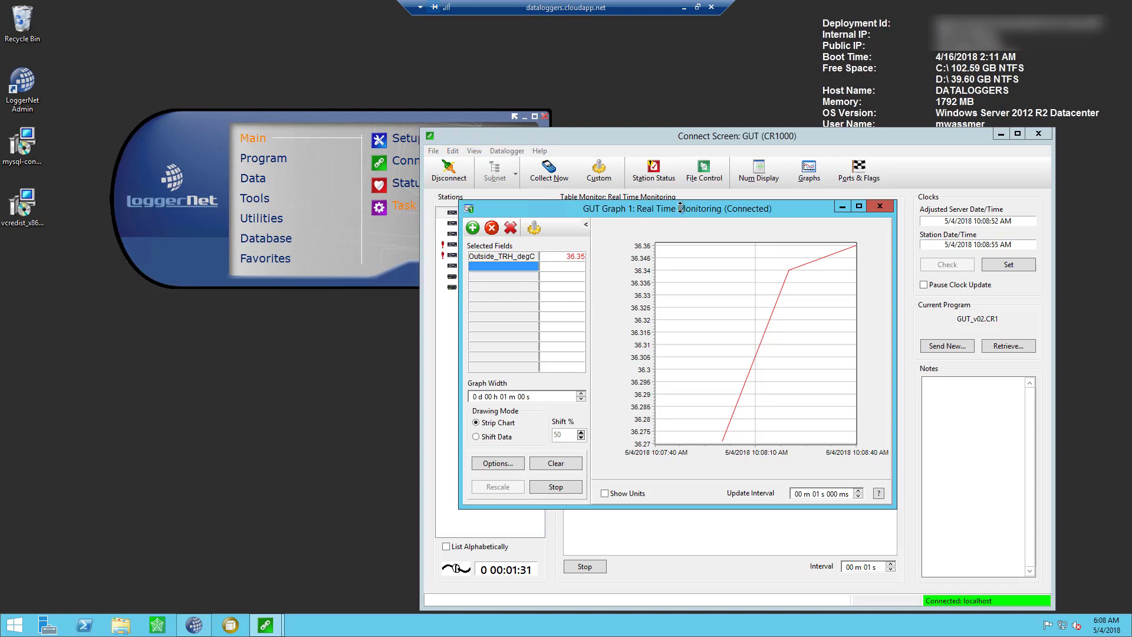
Move the graph to the lower left and bring the launcher forward showing Favorites tools.
drag(710, 203, 271, 285)
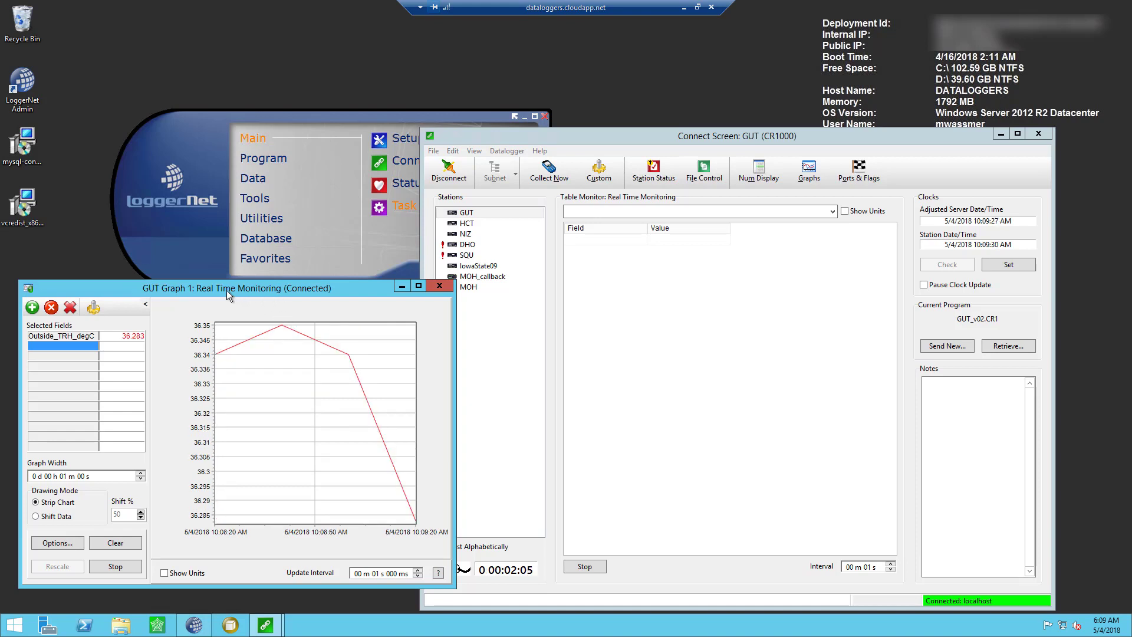
click(348, 257)
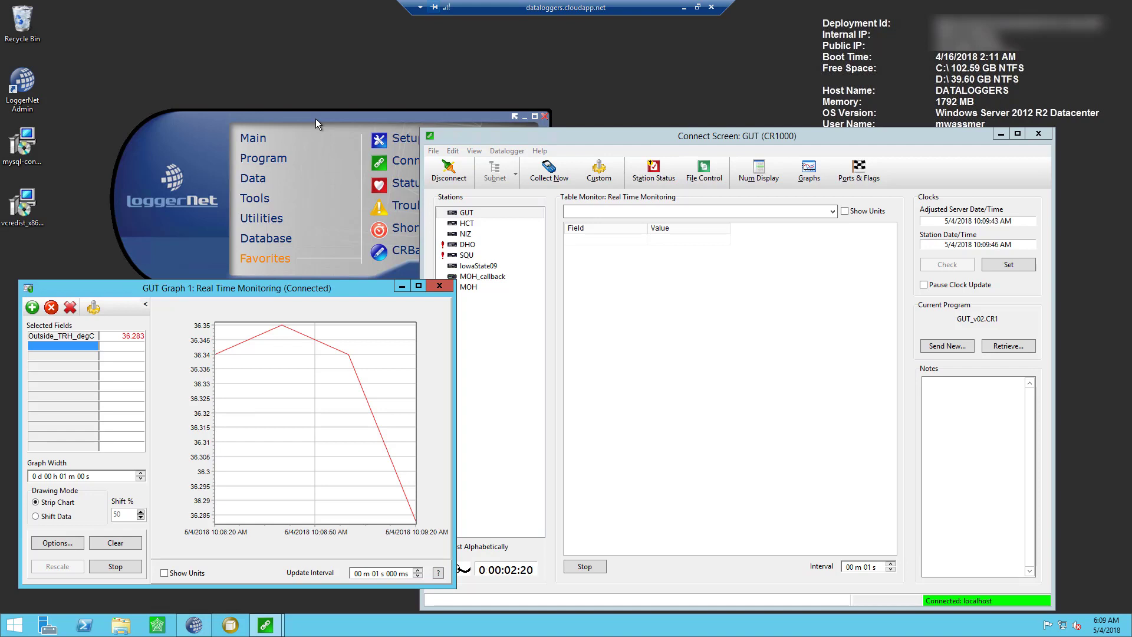
click(314, 119)
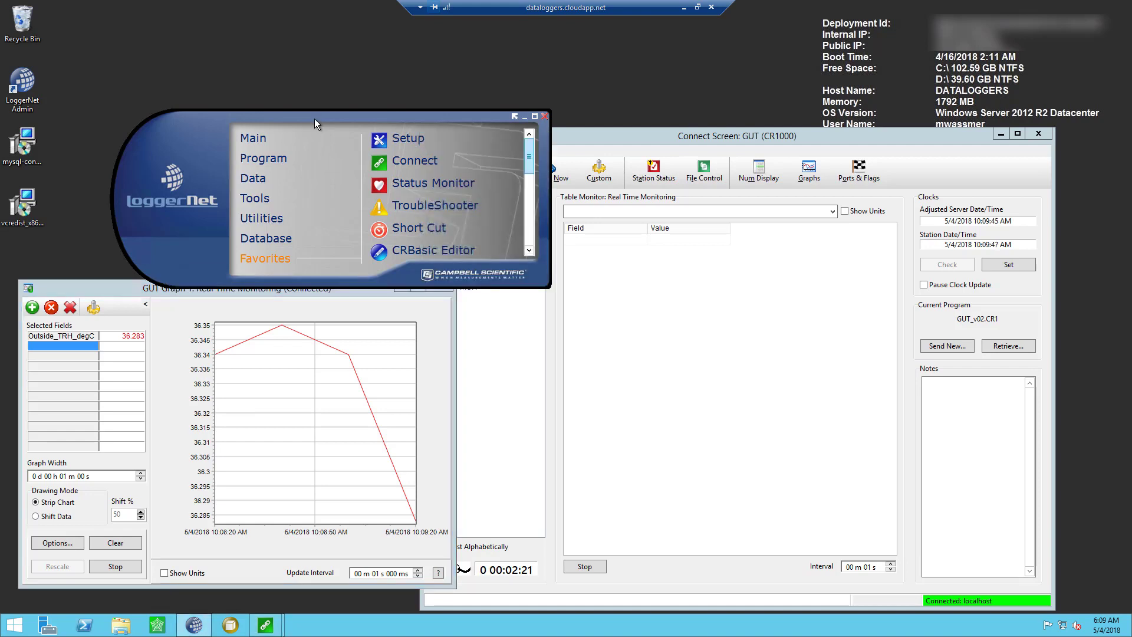
Open Status Monitor, select the GUT row and widen the Next Data Coll column.
click(380, 188)
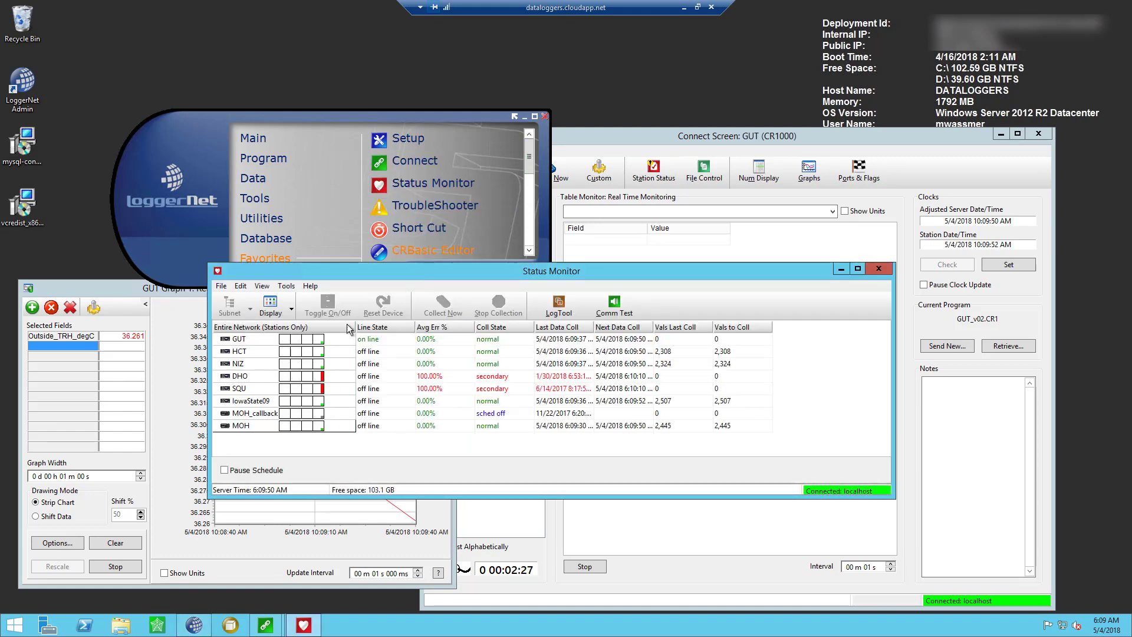
click(248, 340)
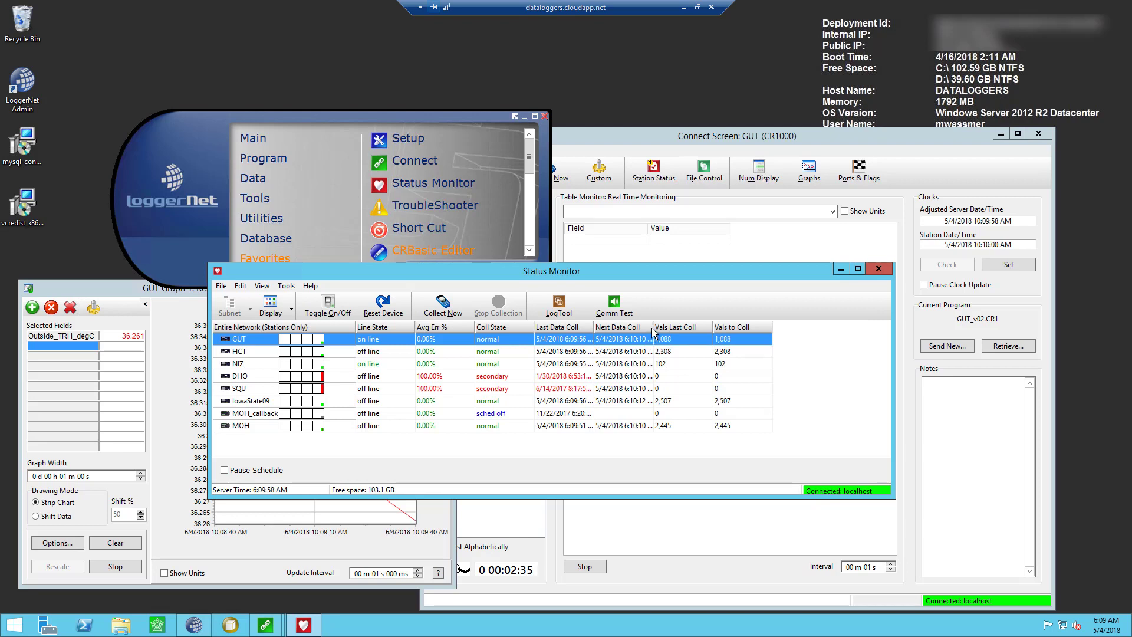
drag(653, 326, 685, 325)
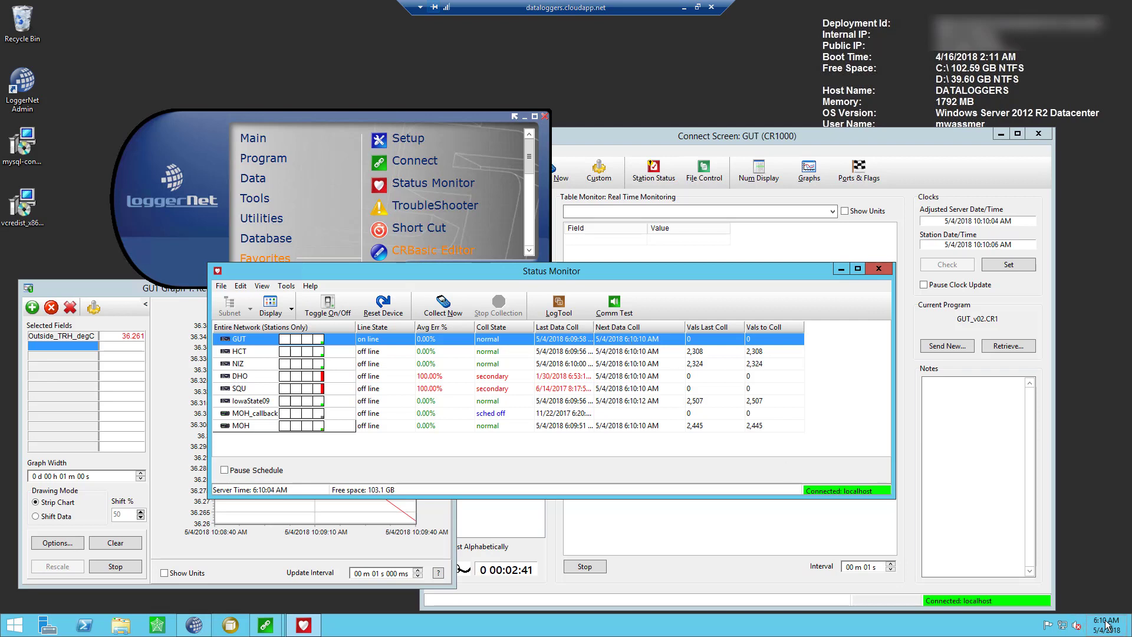
mouse_move(1107, 627)
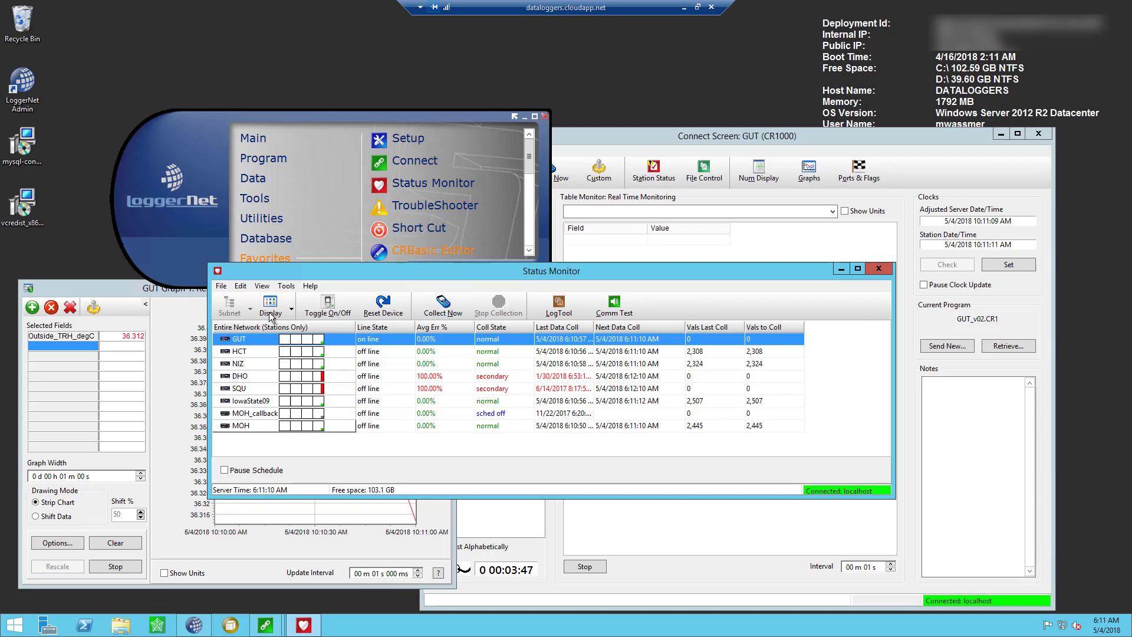
Close Status Monitor, switch the launcher to Main, and reposition GUT Graph 1 near the centre.
click(878, 269)
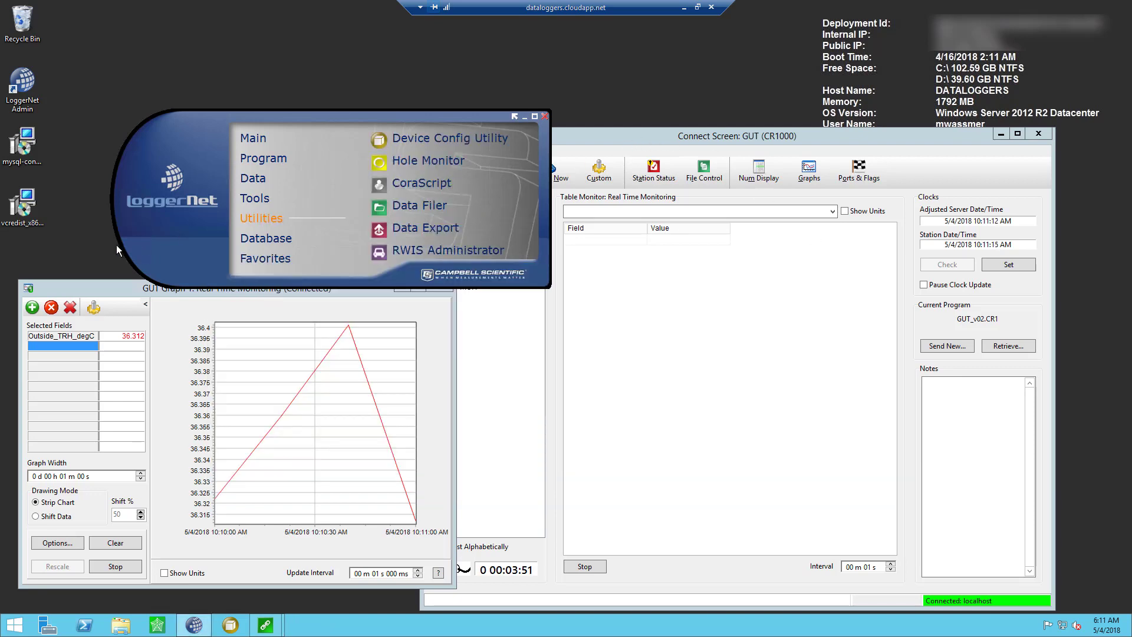
click(90, 288)
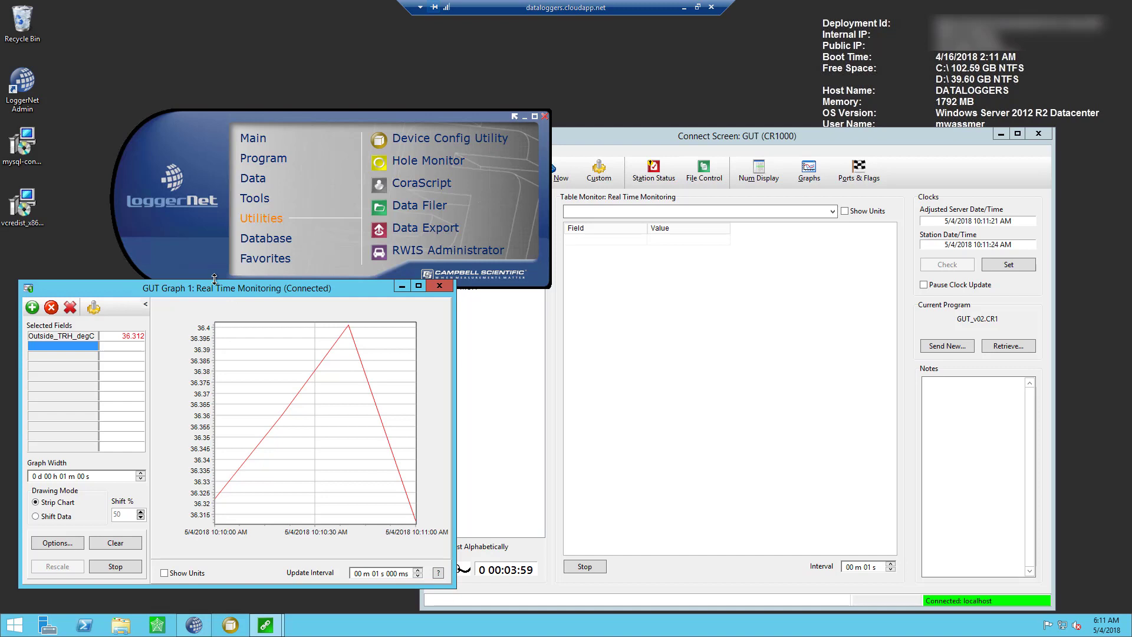
drag(228, 294, 613, 294)
click(252, 138)
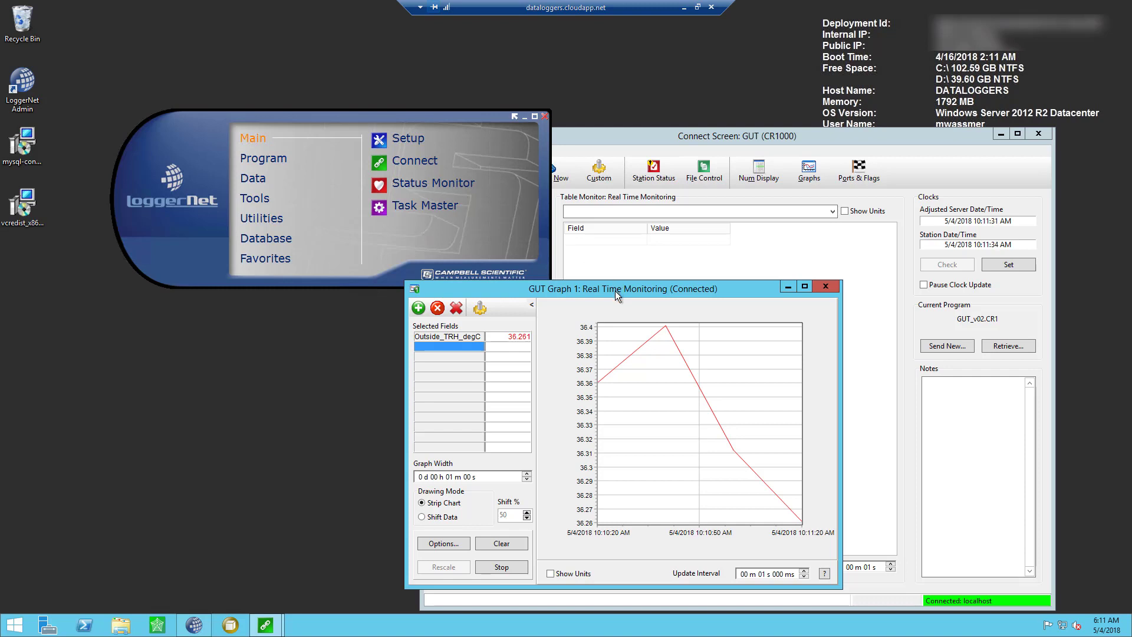
drag(614, 291, 568, 288)
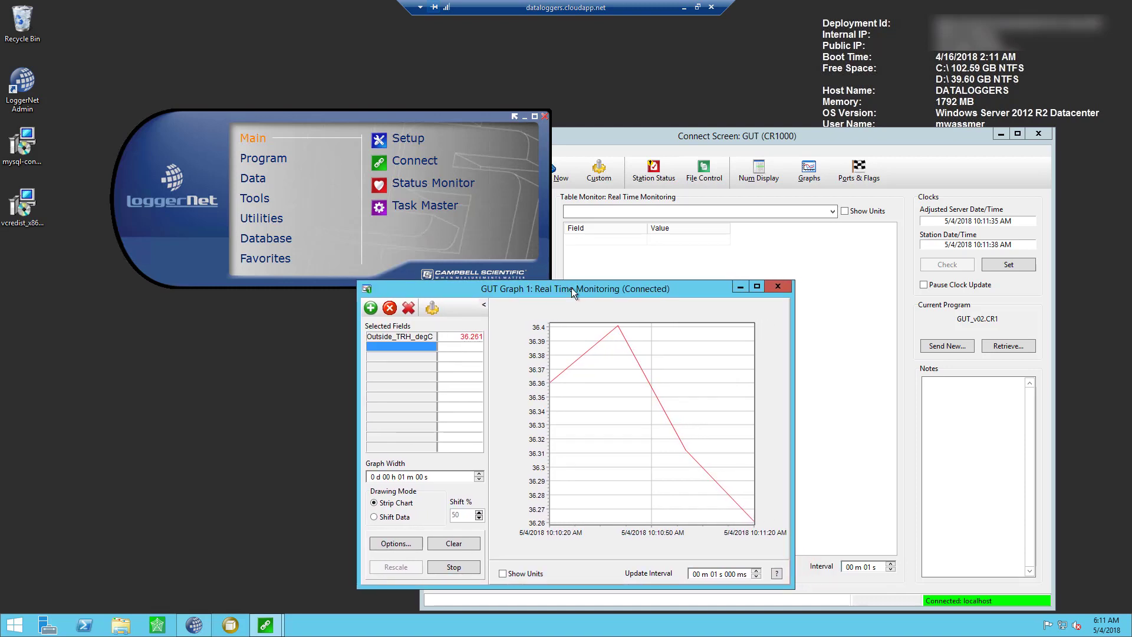
drag(571, 288, 570, 288)
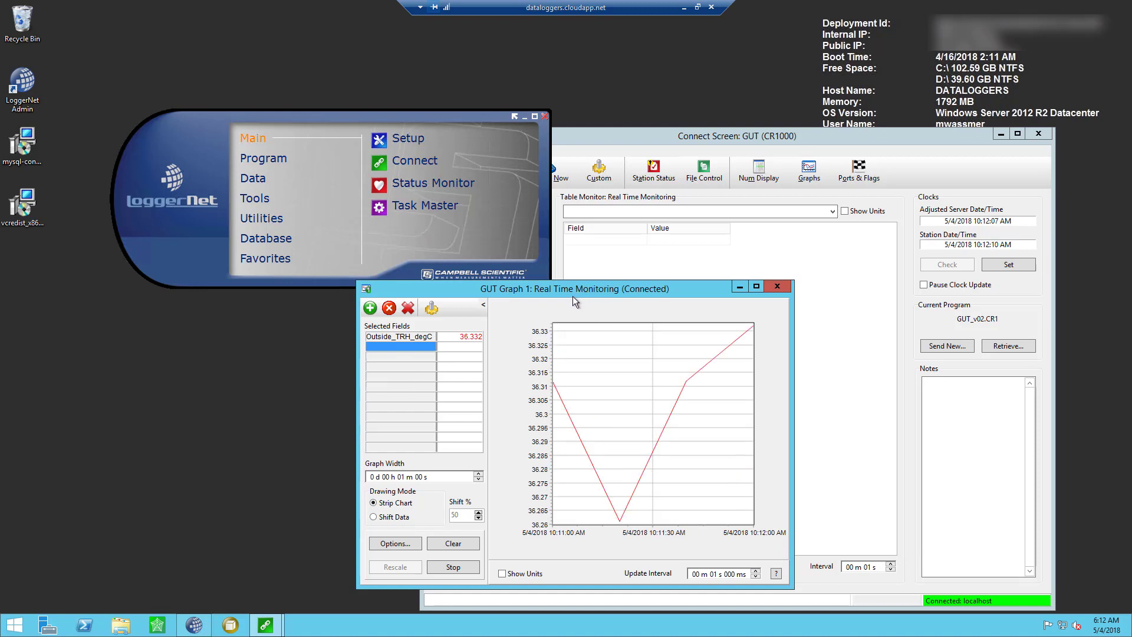
Close GUT Graph 1, disconnect from the GUT datalogger, and close the Connect Screen.
click(776, 287)
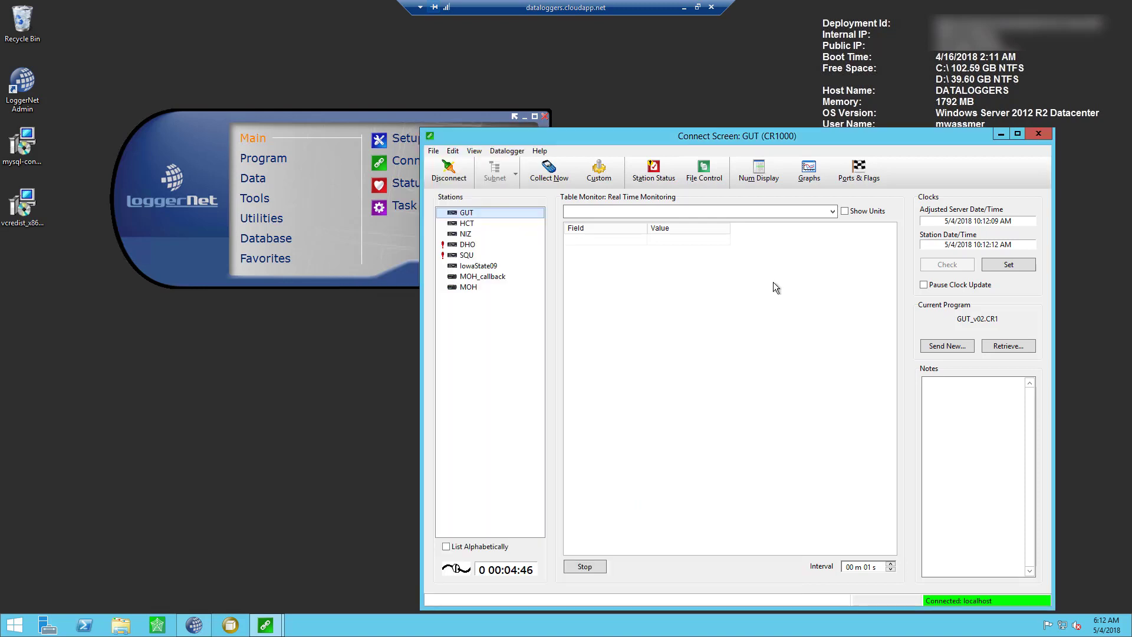
click(369, 122)
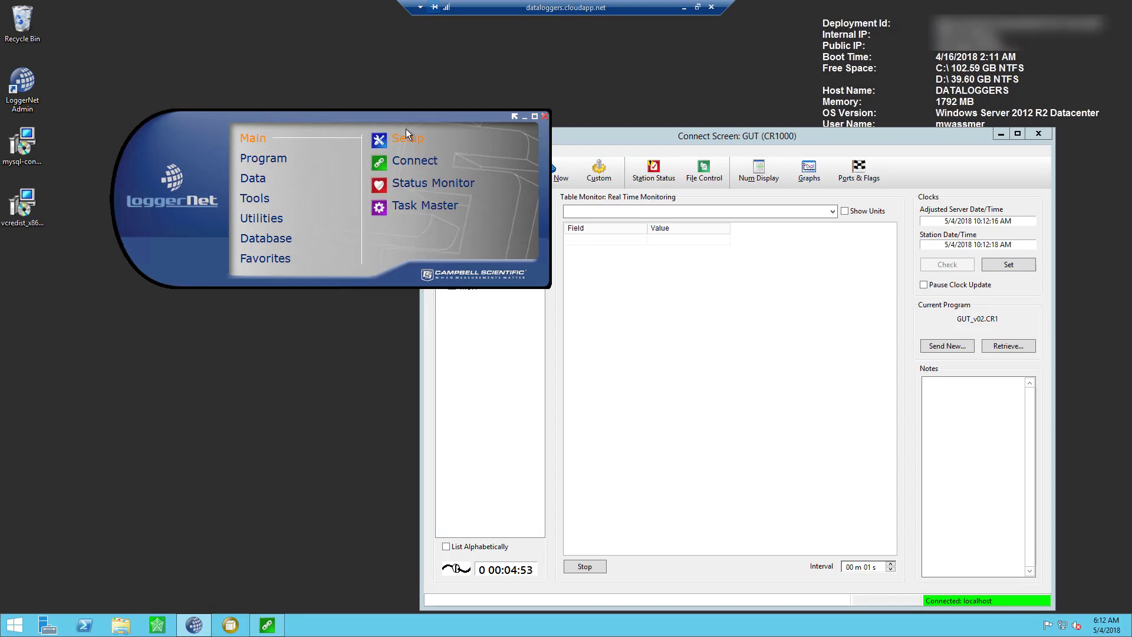
click(379, 169)
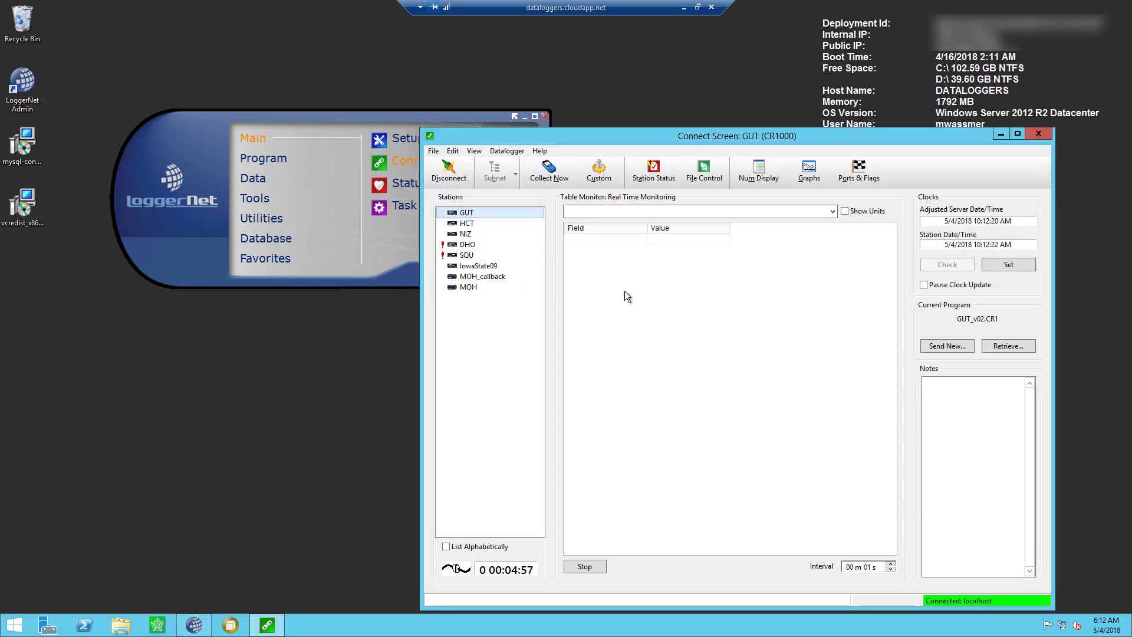
click(809, 172)
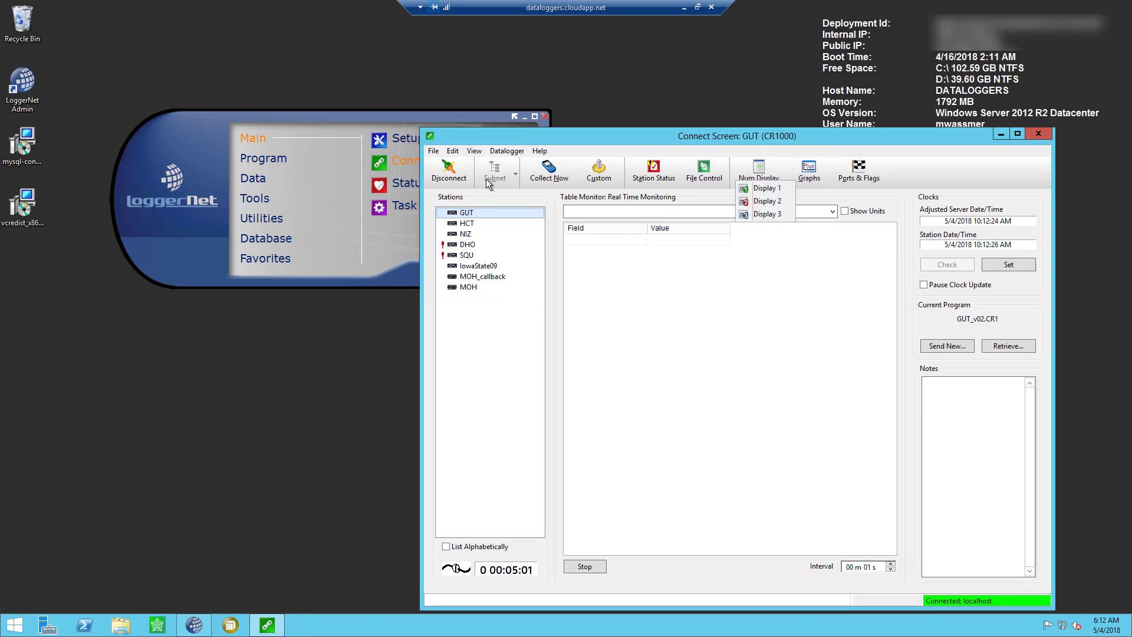
click(448, 171)
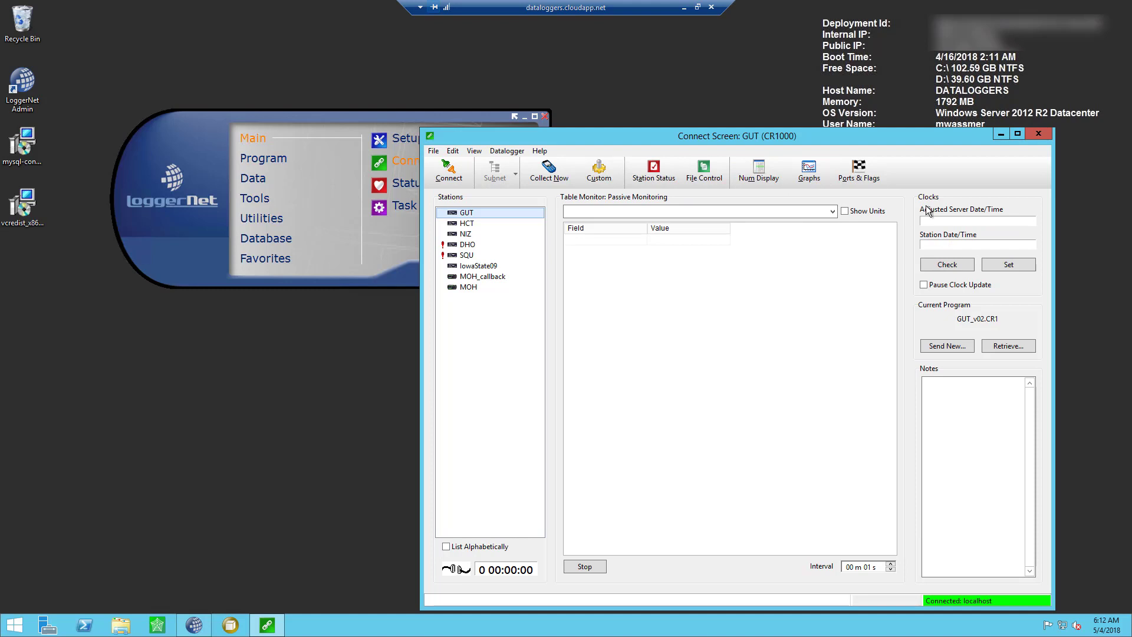
click(1038, 134)
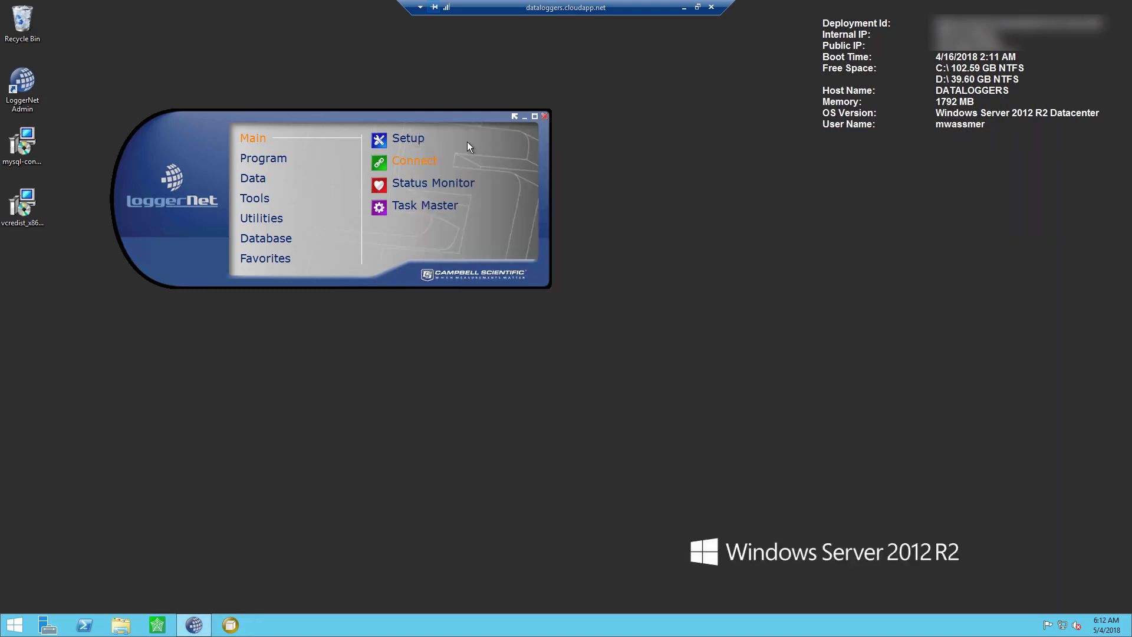
click(371, 140)
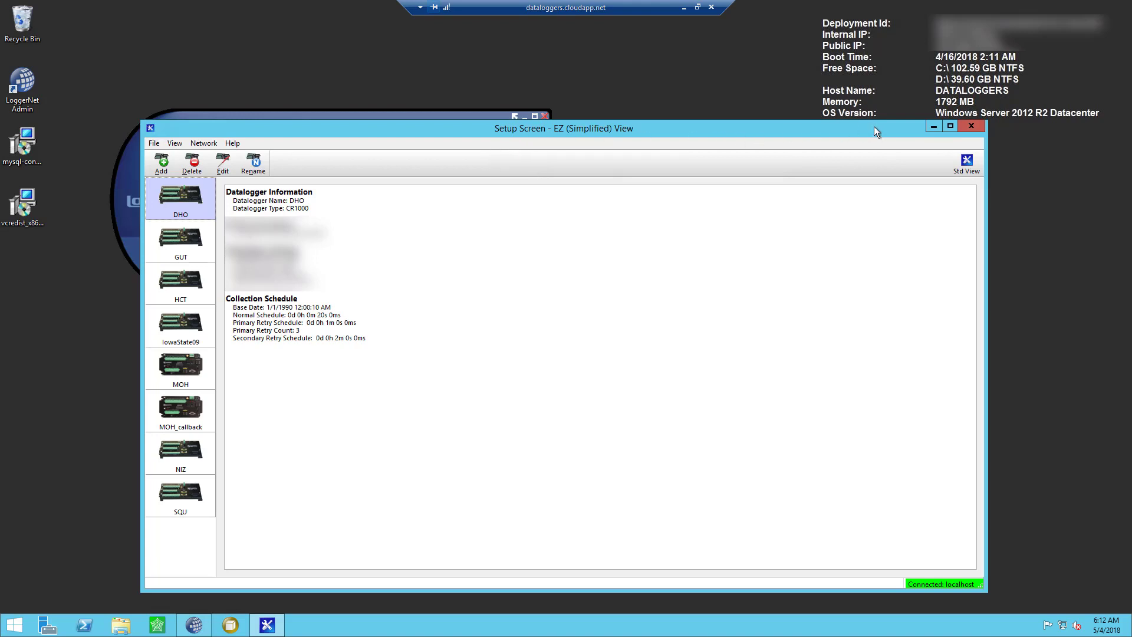
click(970, 125)
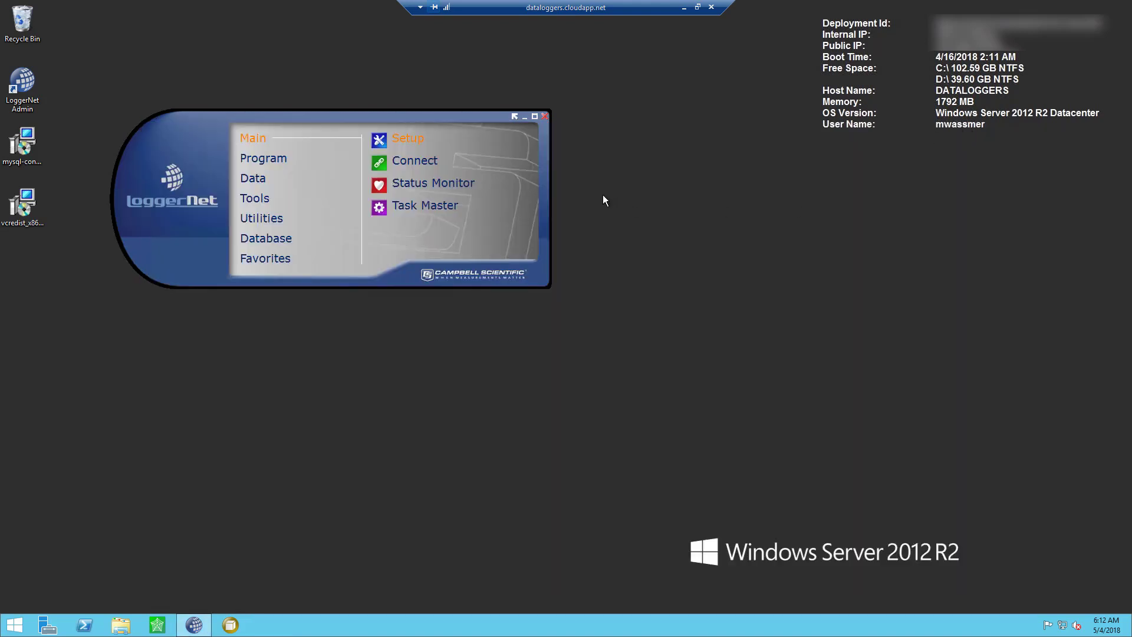
Reopen Status Monitor below the launcher, with the launcher showing its Data tools like RTMC.
click(380, 186)
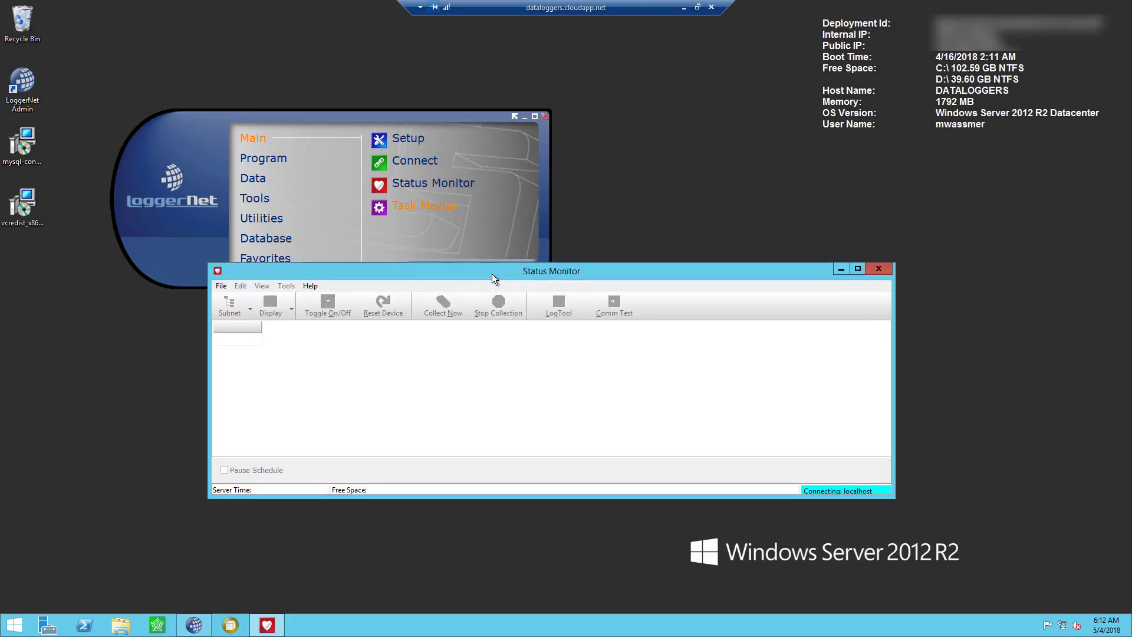
drag(491, 273, 415, 343)
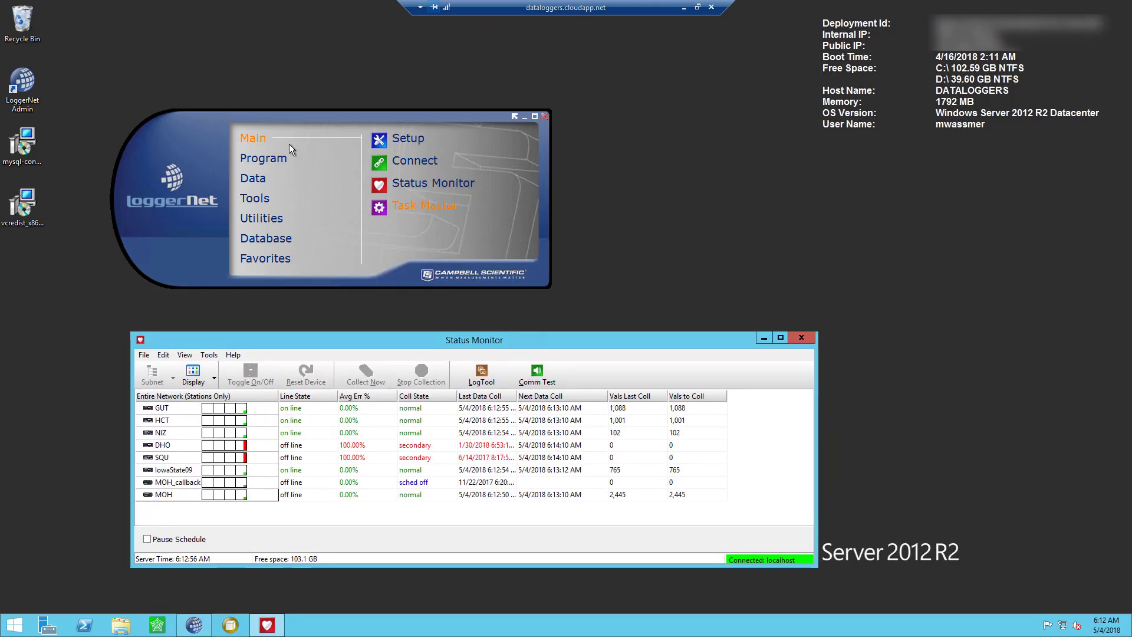
mouse_move(250, 180)
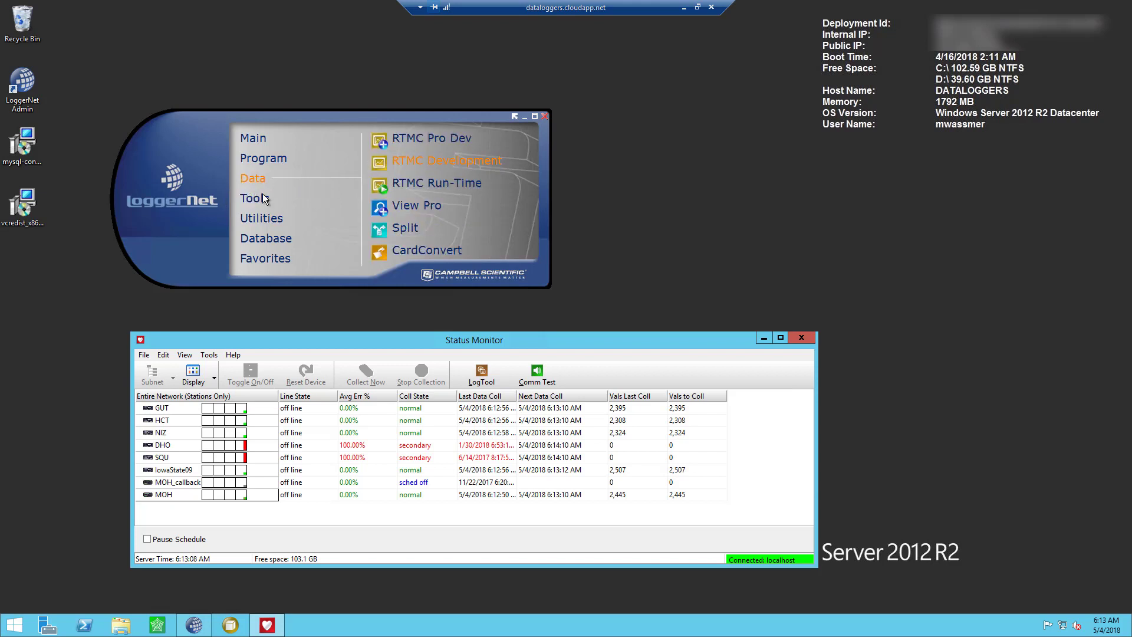
mouse_move(260, 201)
click(408, 143)
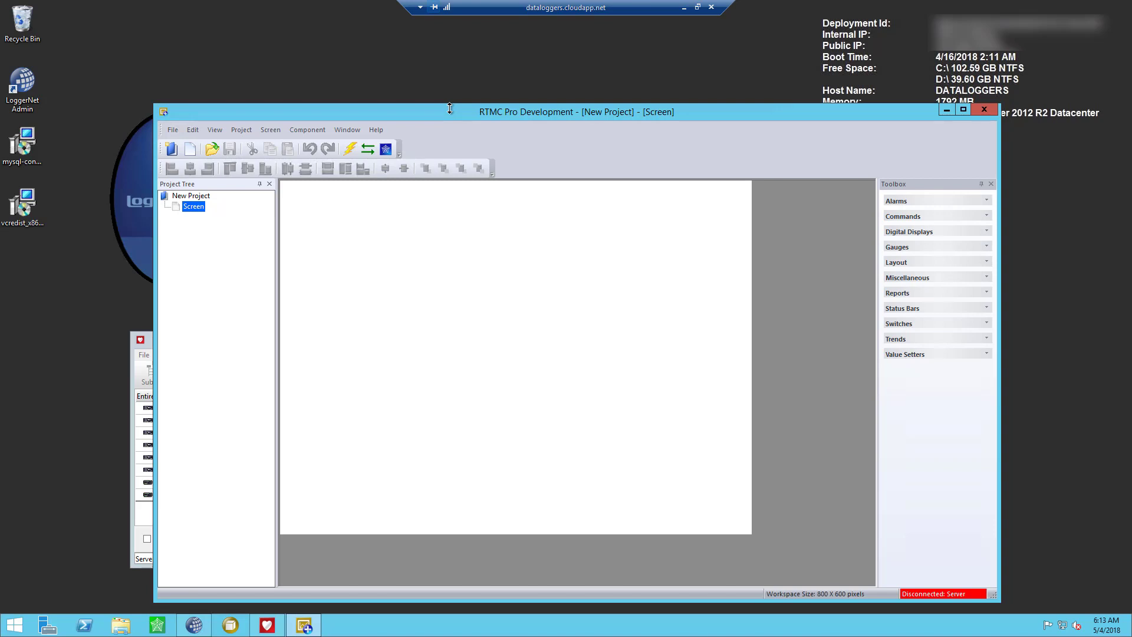
click(985, 110)
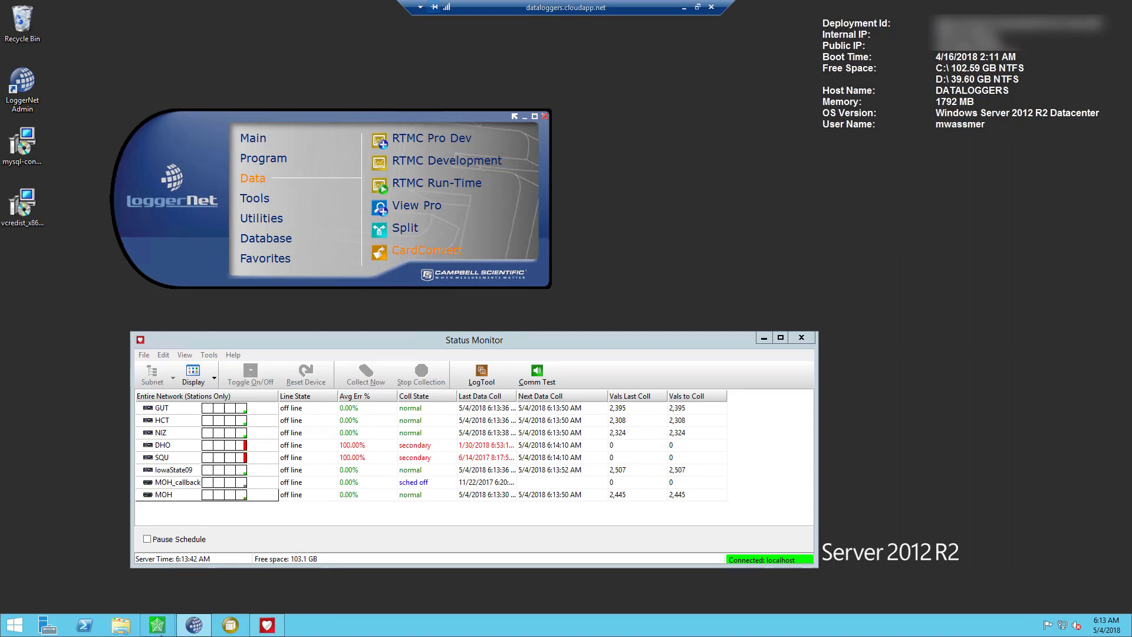
Show CSI Web Server Administrator status: version 1.05.00.14, ports 80 and 443, ten sites served.
click(157, 626)
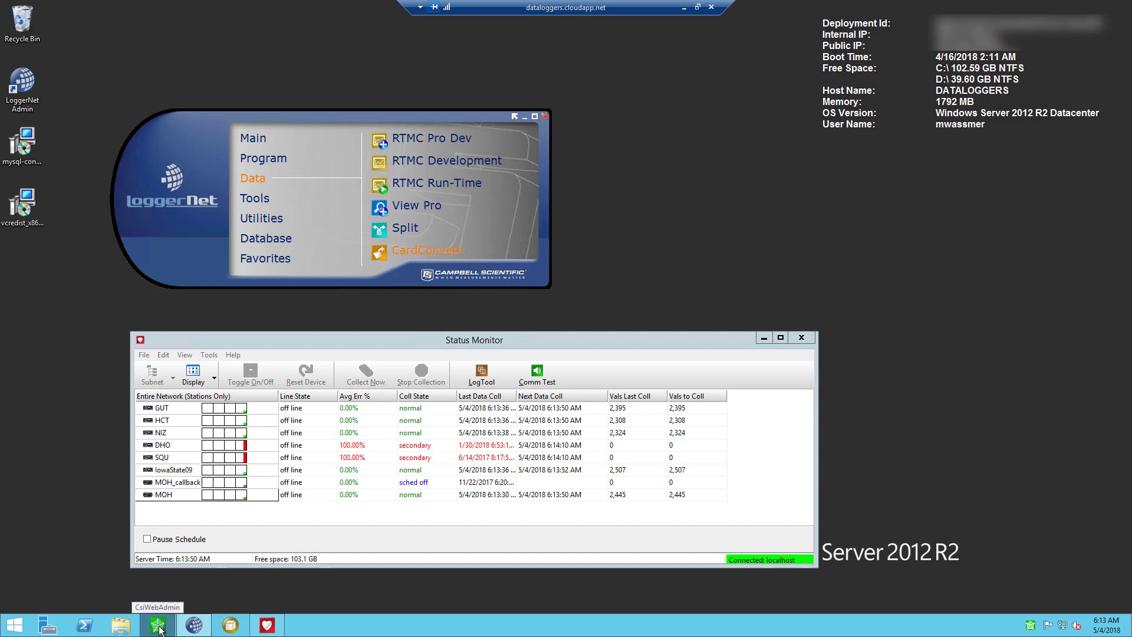
click(158, 626)
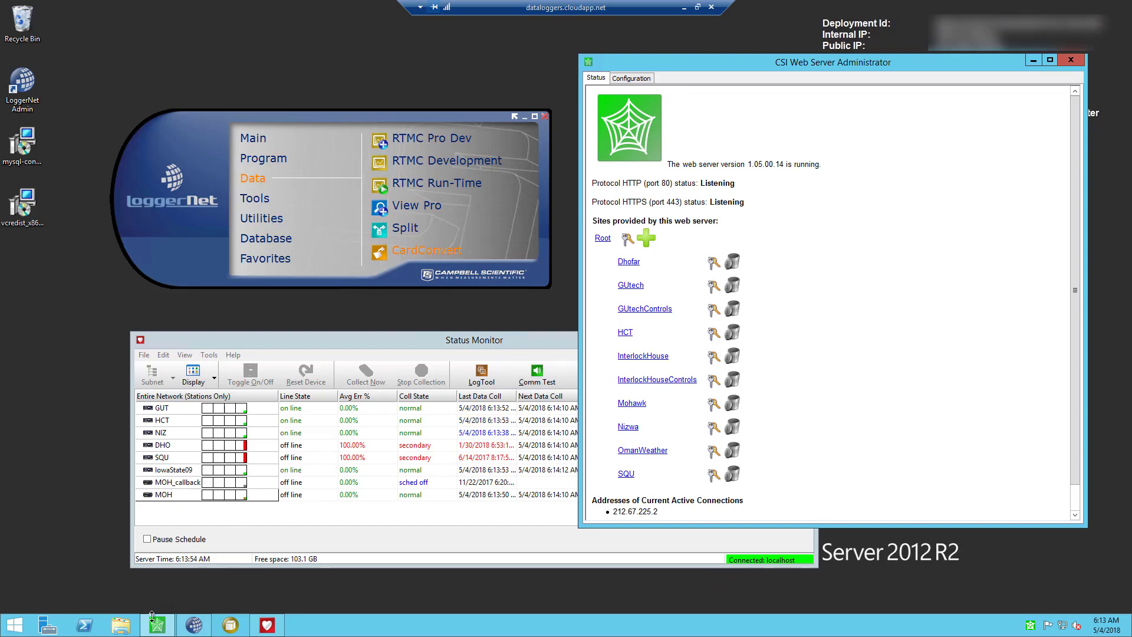
mouse_move(165, 624)
drag(1072, 165, 1062, 257)
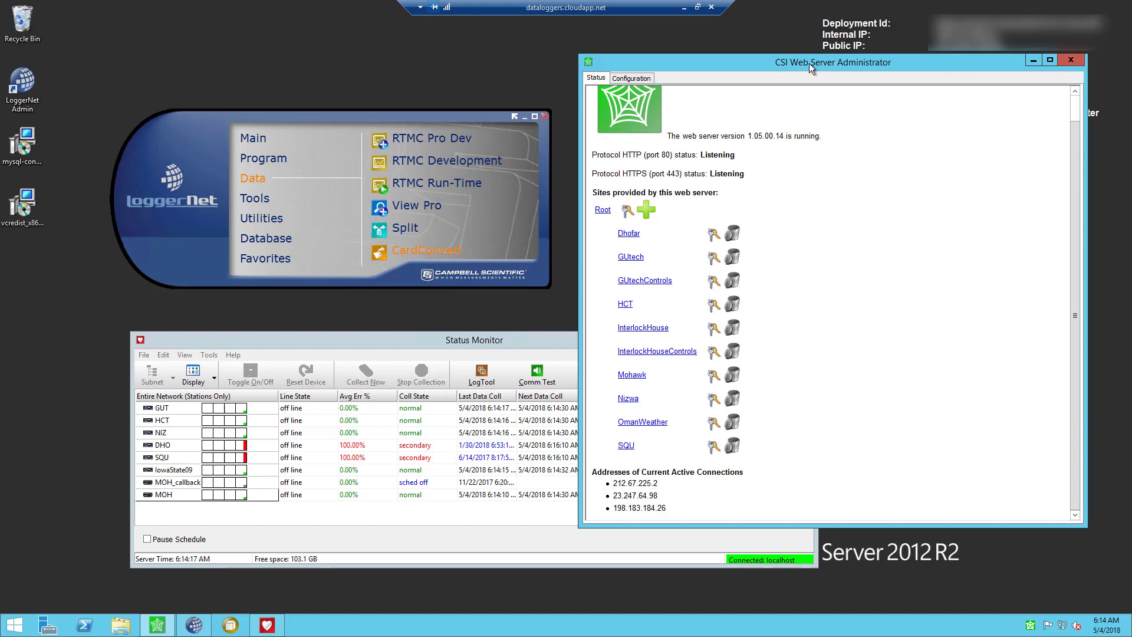
drag(395, 340, 301, 344)
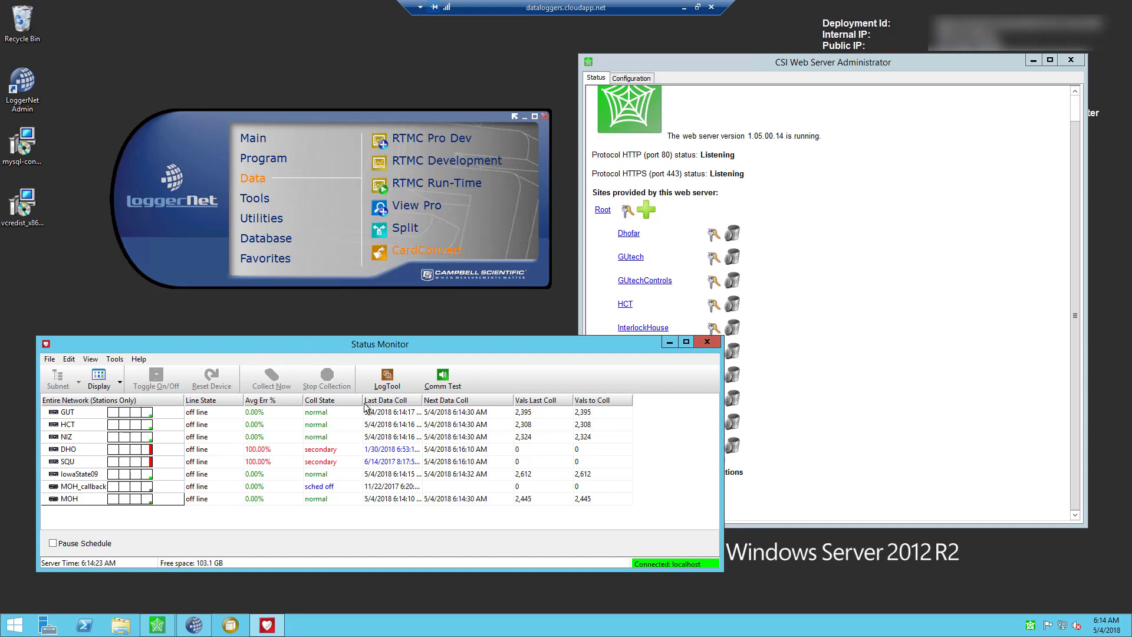
click(834, 59)
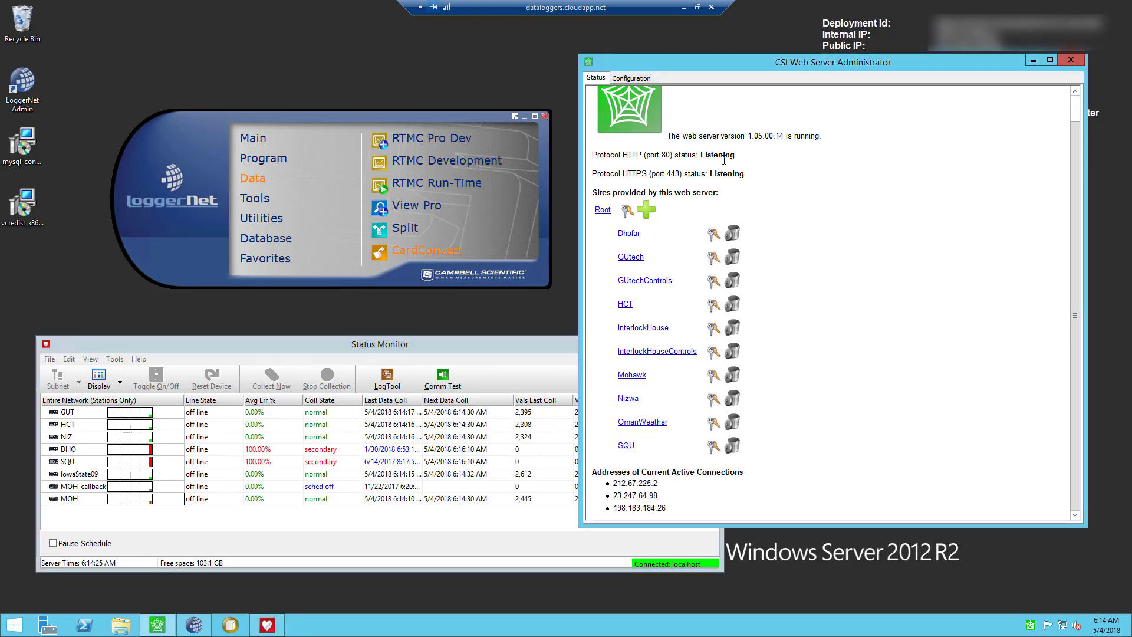